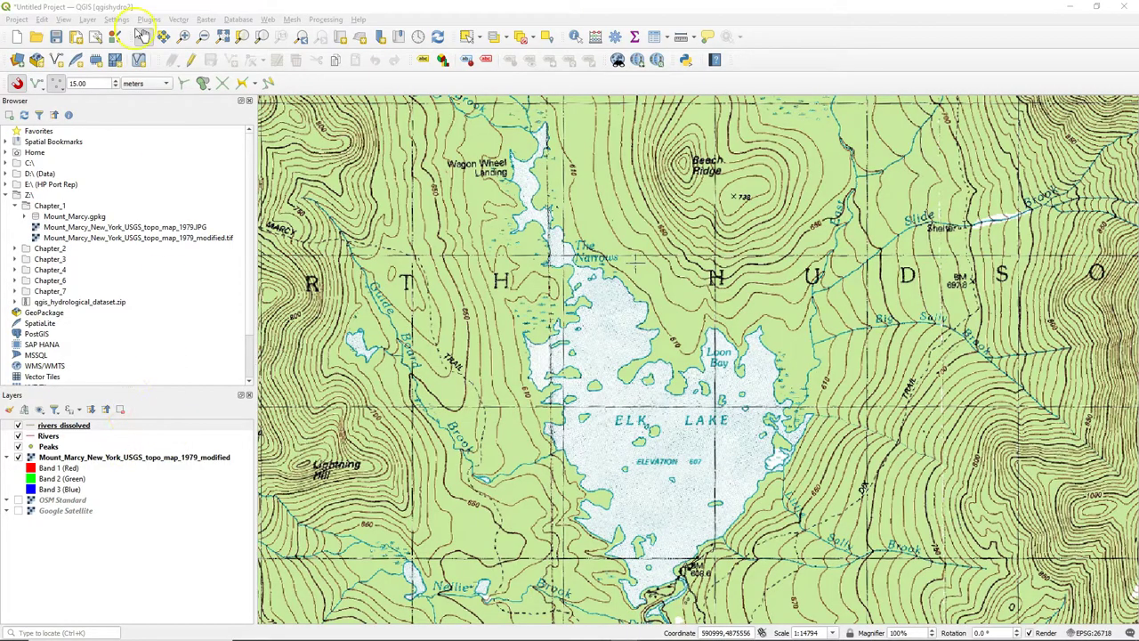
Step: Start a new GeoPackage layer stored in the existing Mount_Marcy.gpkg database in the Chapter_1 folder
left_click(88, 19)
mouse_move(113, 49)
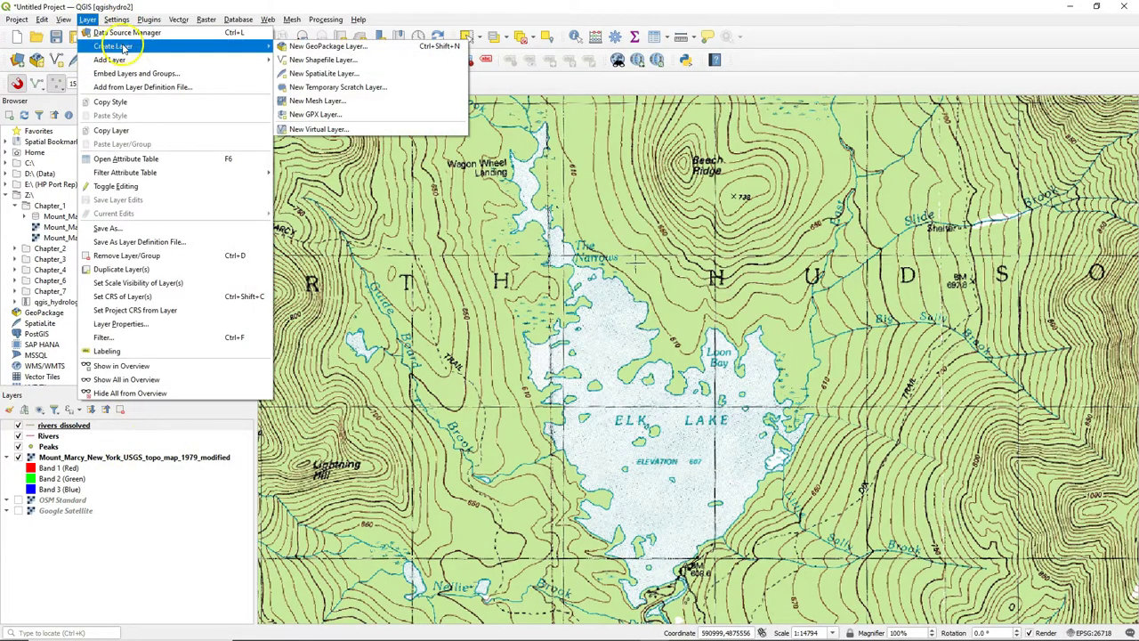
left_click(302, 47)
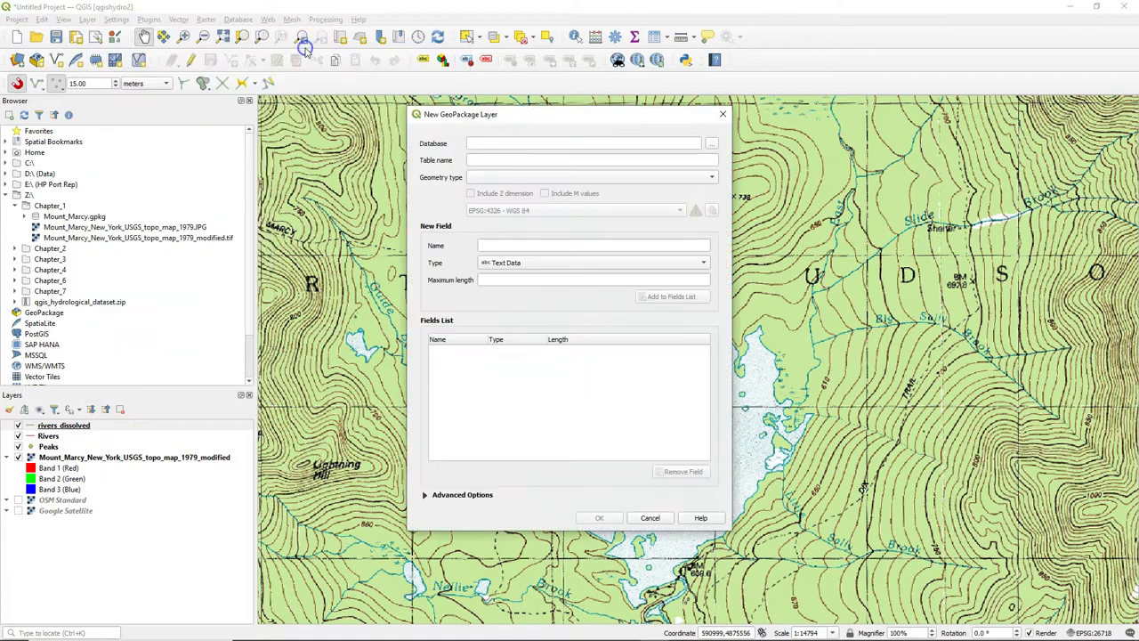
left_click(712, 143)
left_click(628, 218)
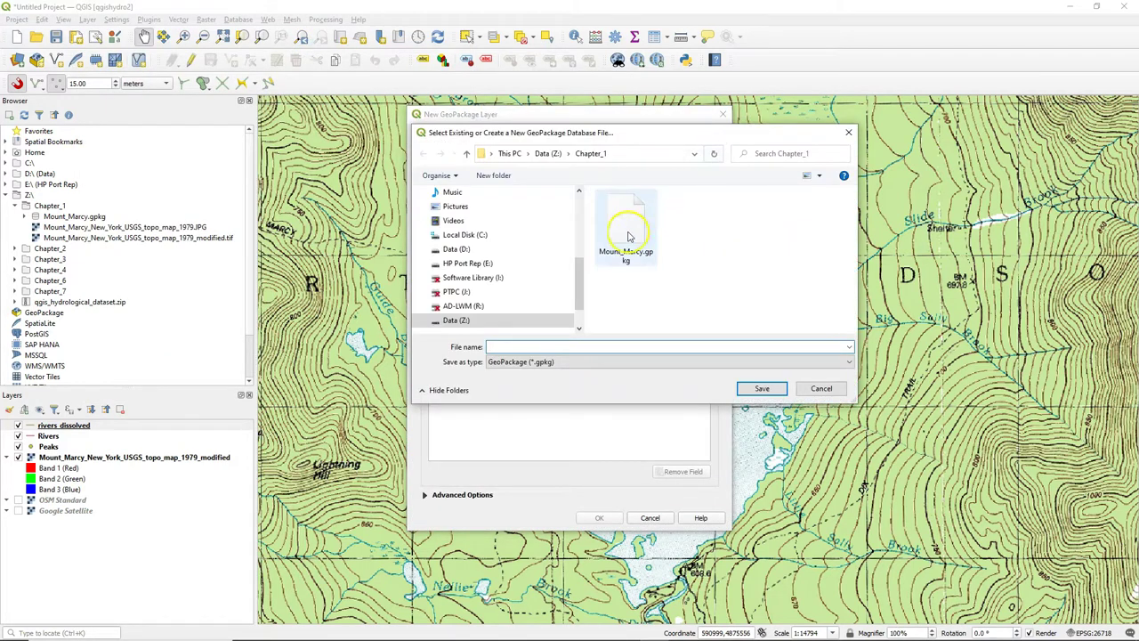
left_click(778, 389)
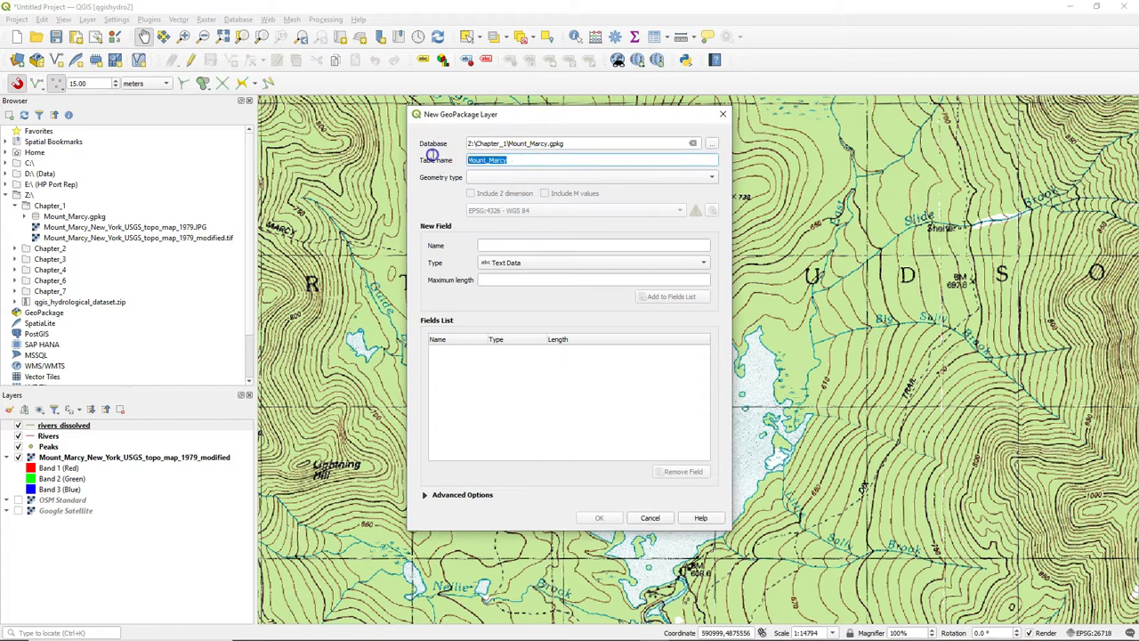
Step: Name the table Lakes, with Polygon geometry and the project CRS EPSG:26718 - NAD27 / UTM zone 18N
left_click(479, 179)
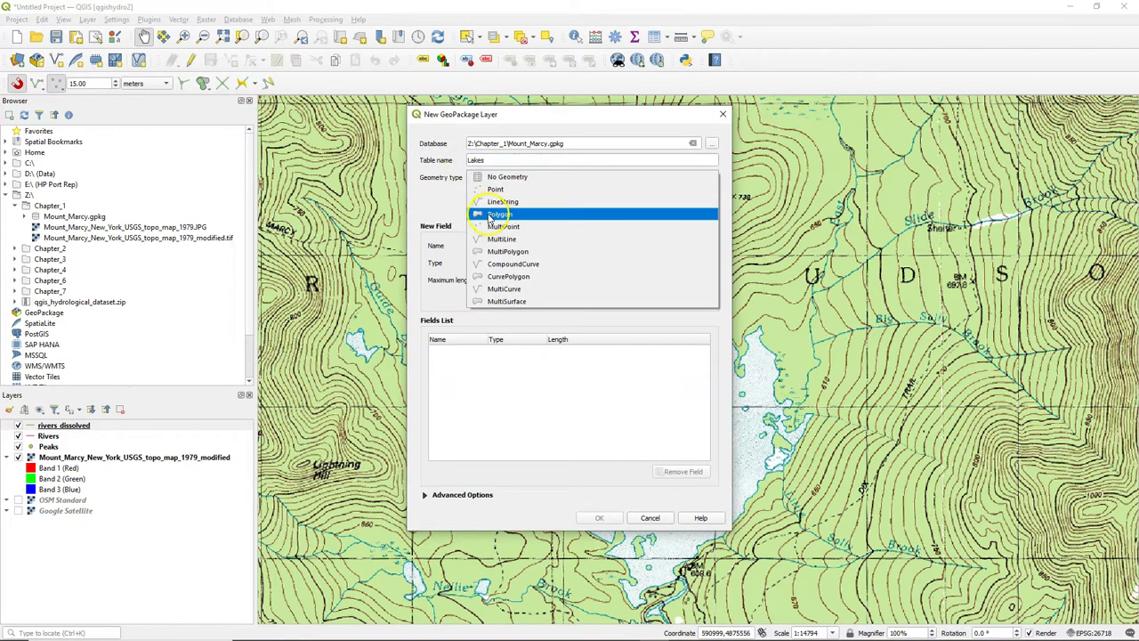
left_click(488, 218)
left_click(533, 211)
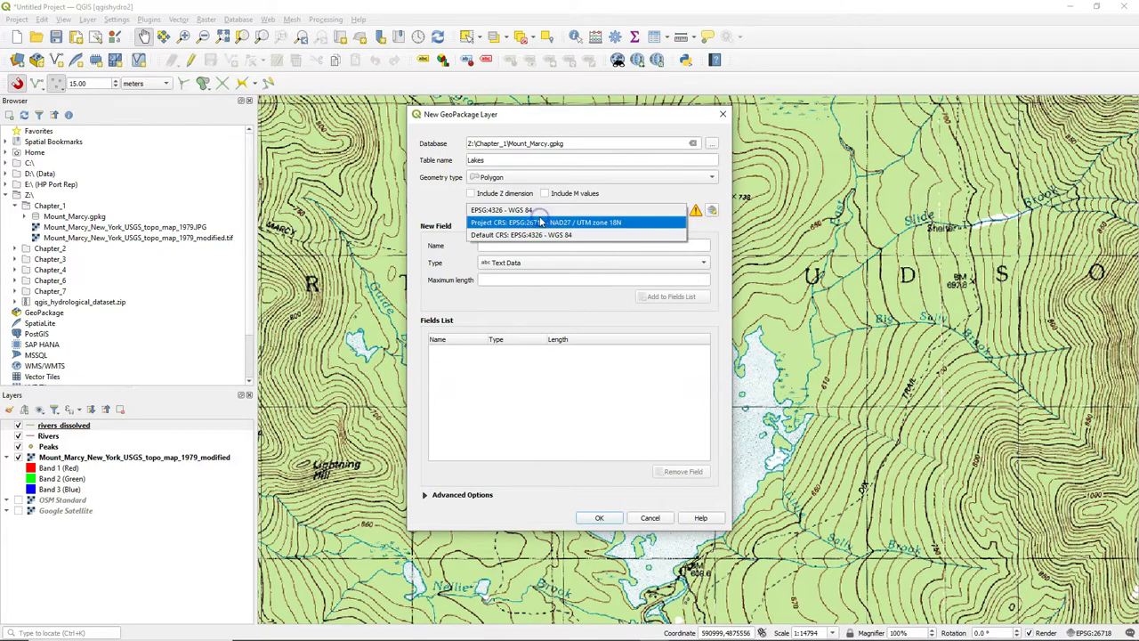
left_click(538, 221)
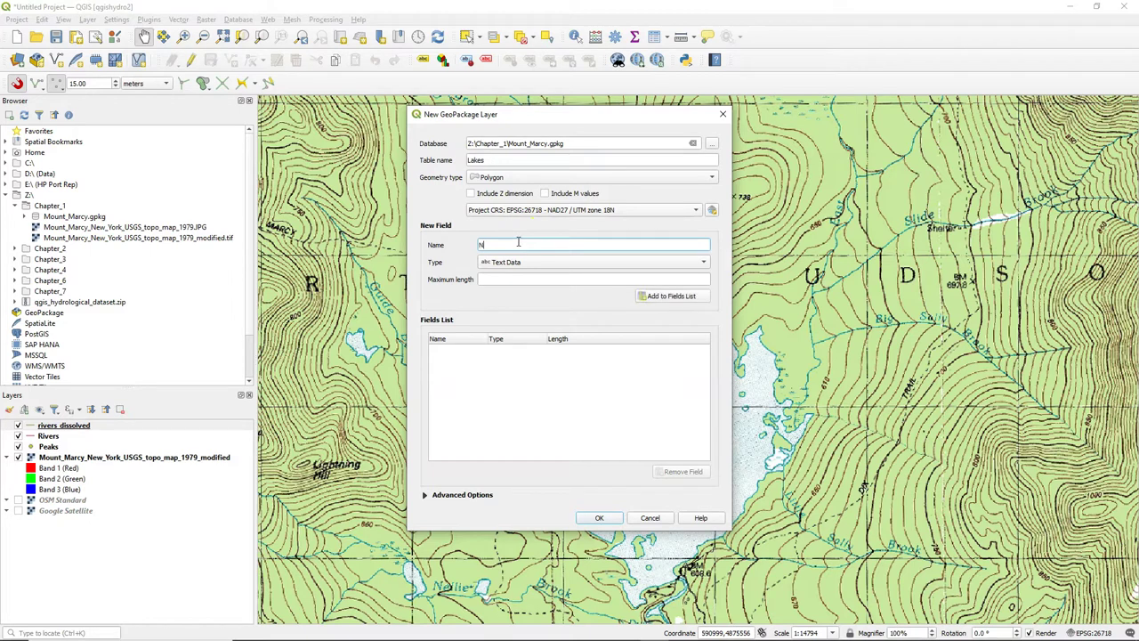
Step: Give the table a text field called Name and create it as a new layer in the existing GeoPackage without overwriting the file
left_click(681, 296)
left_click(600, 519)
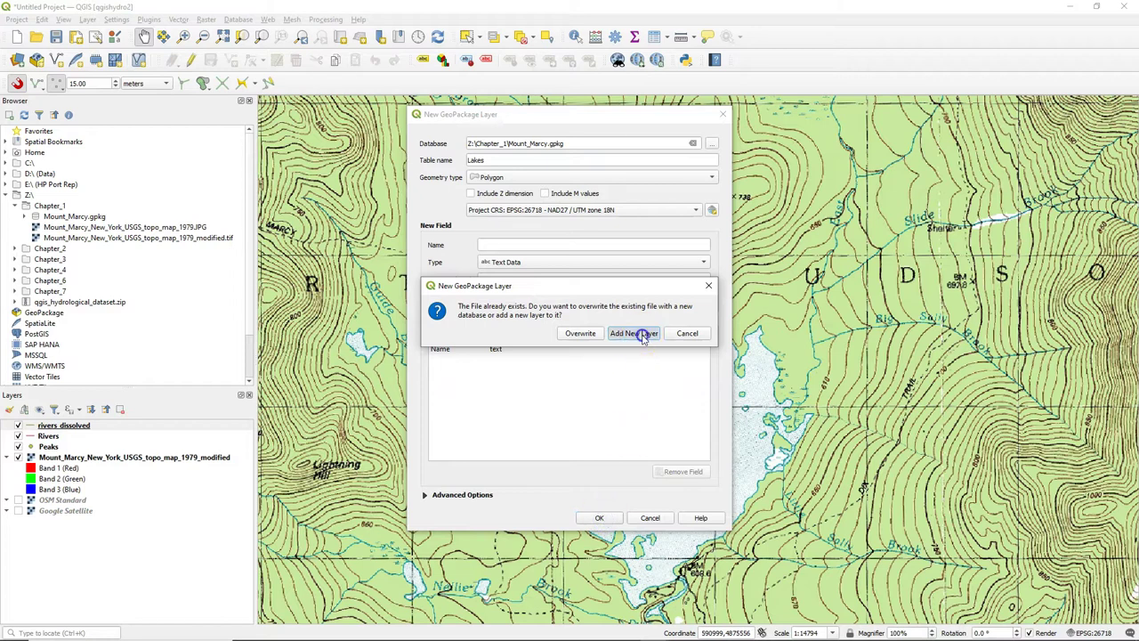
left_click(641, 334)
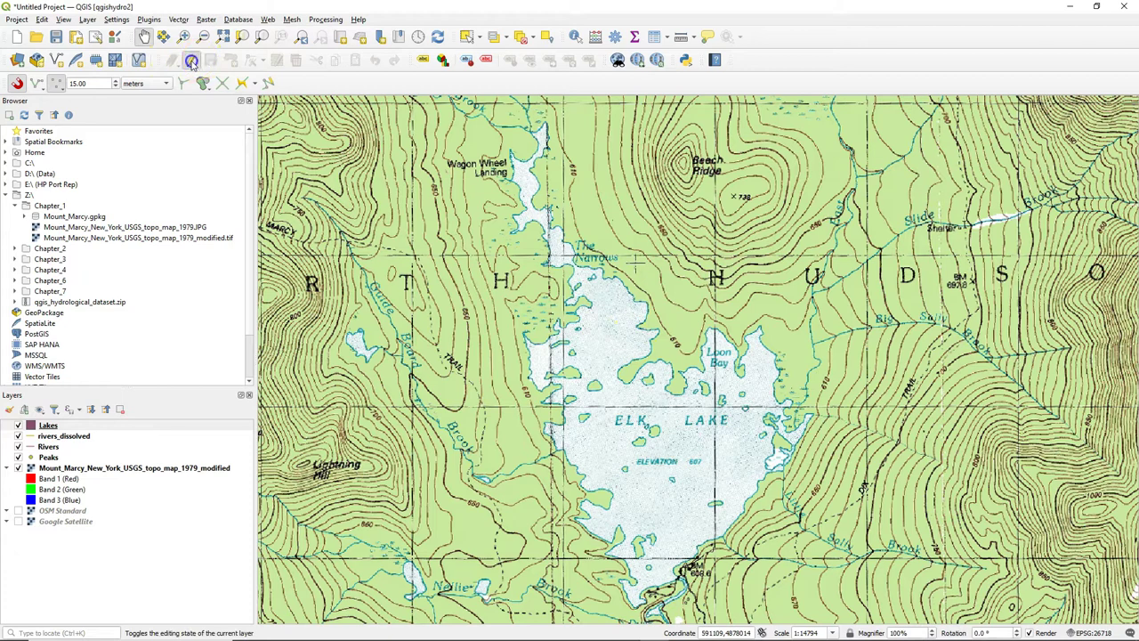
Step: Start editing Lakes and begin a polygon at Elk Lake's southern tip, tracing the south shore northeast across the outlet stream
left_click(191, 61)
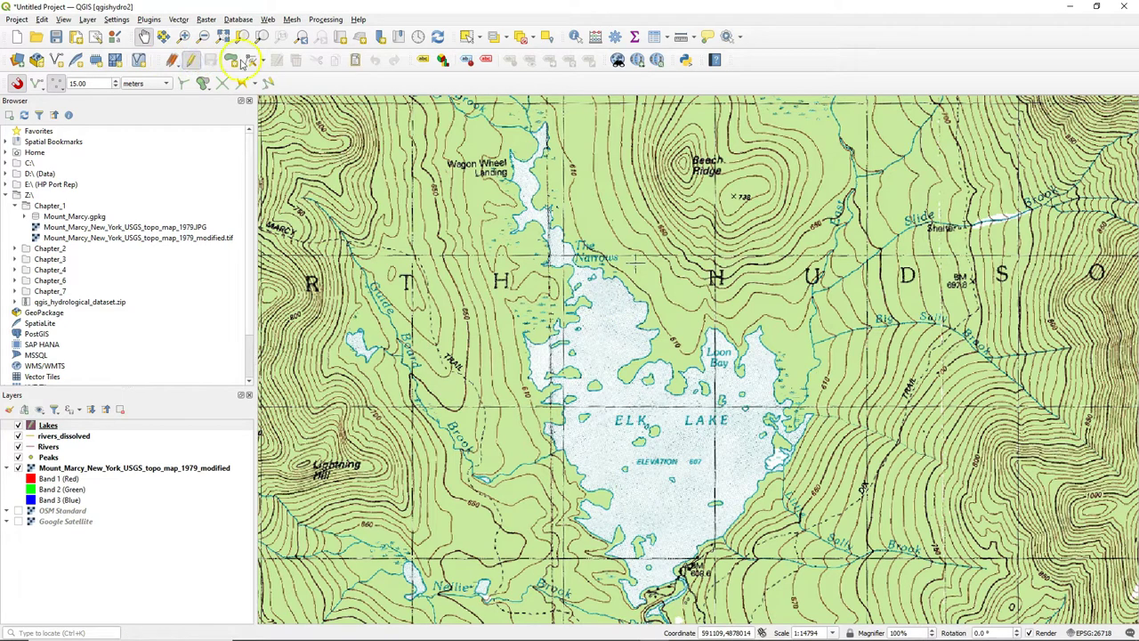
left_click(232, 61)
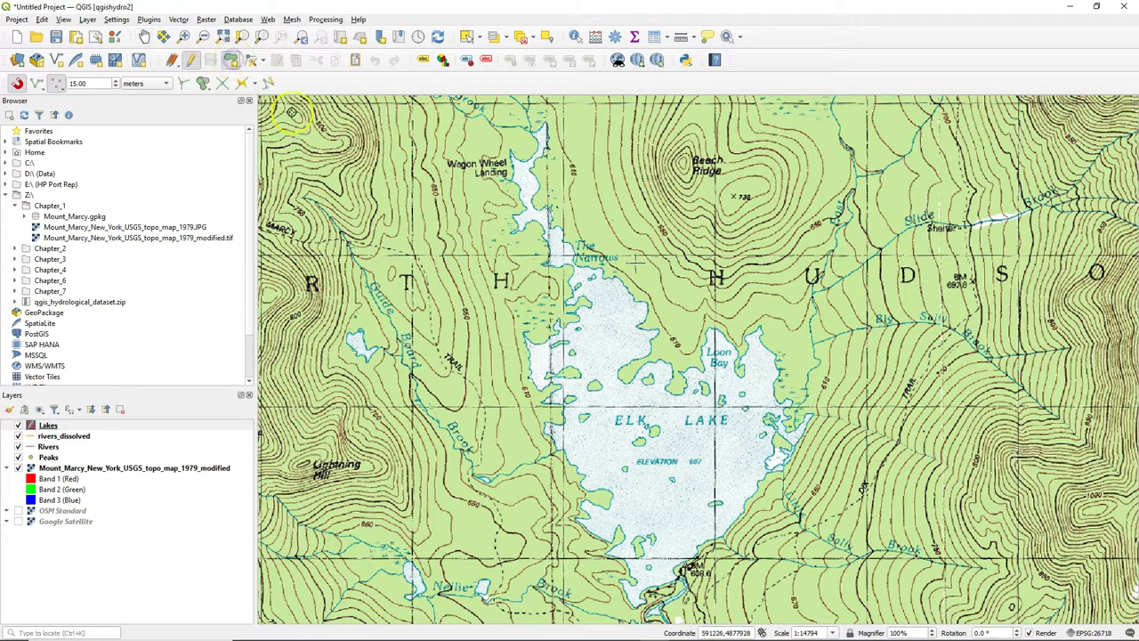
scroll(647, 598, "up", 4)
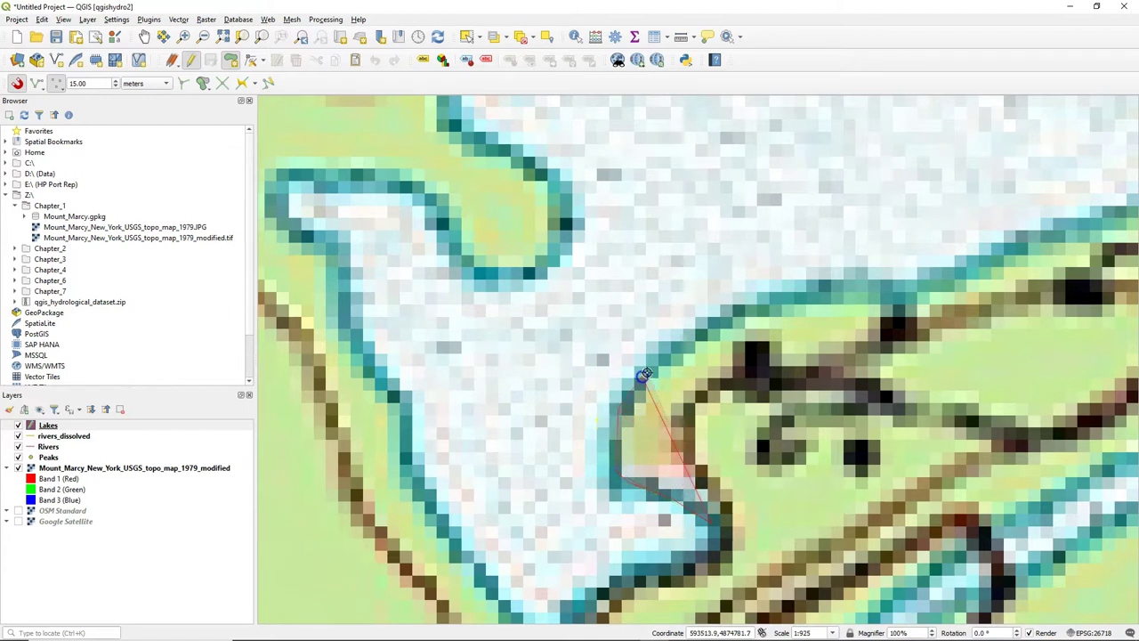
left_click(855, 282)
left_click(897, 293)
left_click(962, 274)
left_click_drag(980, 268, 542, 465)
left_click(596, 437)
left_click(697, 409)
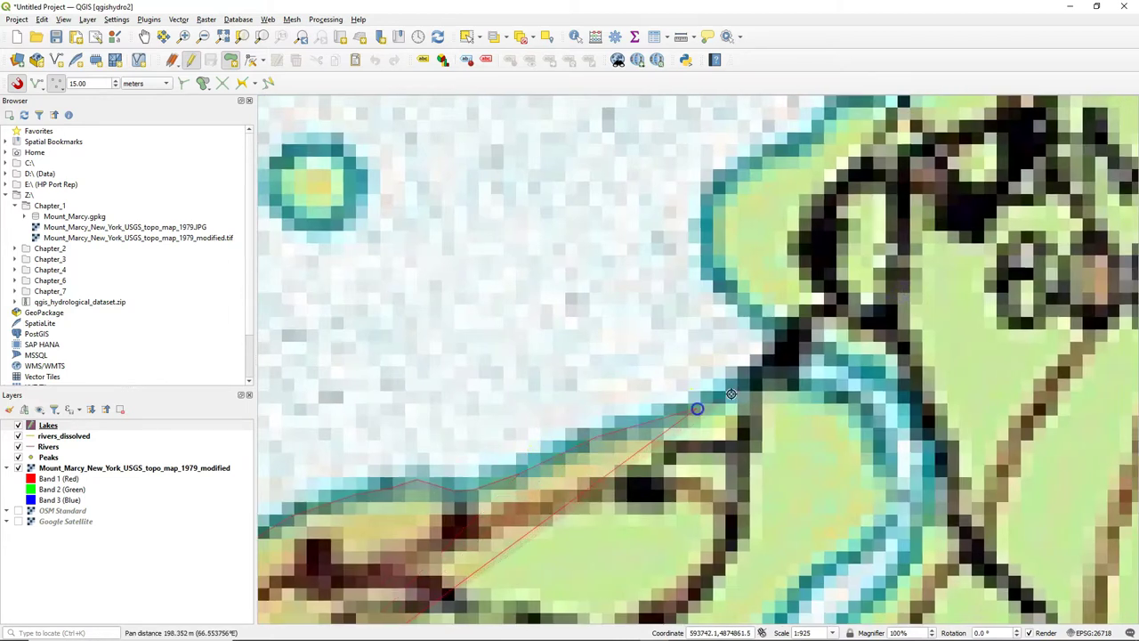
left_click_drag(773, 357, 762, 358)
left_click(785, 333)
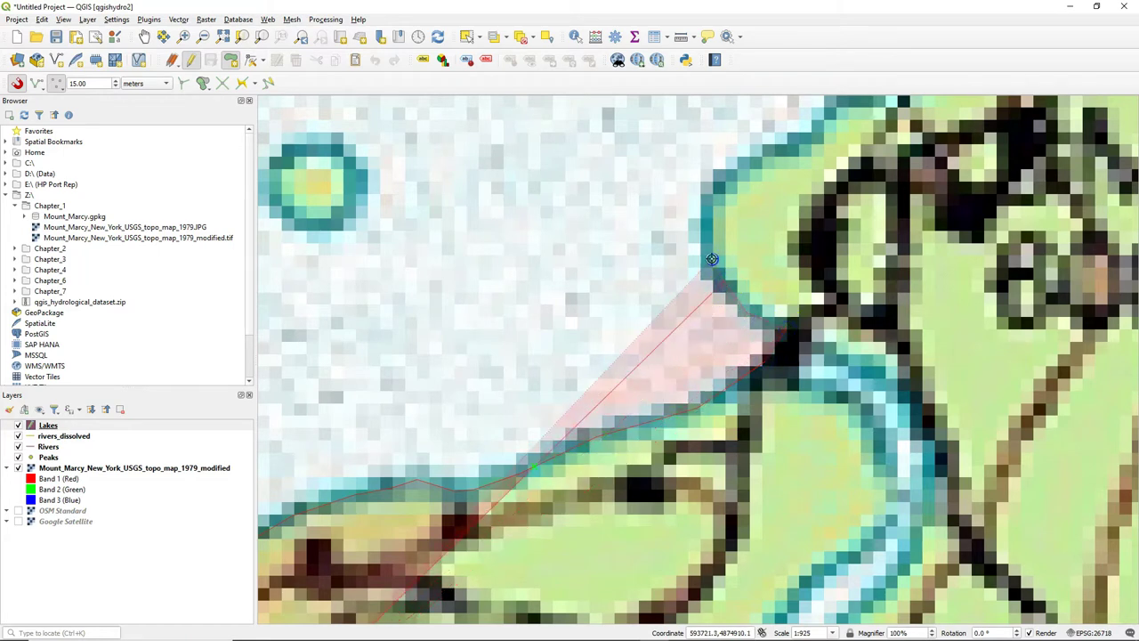
Step: Continue the Elk Lake polygon from the outlet along the rounded headland and northeast up the southeast shore
left_click(715, 214)
left_click(713, 204)
left_click_drag(805, 167, 519, 447)
left_click(783, 285)
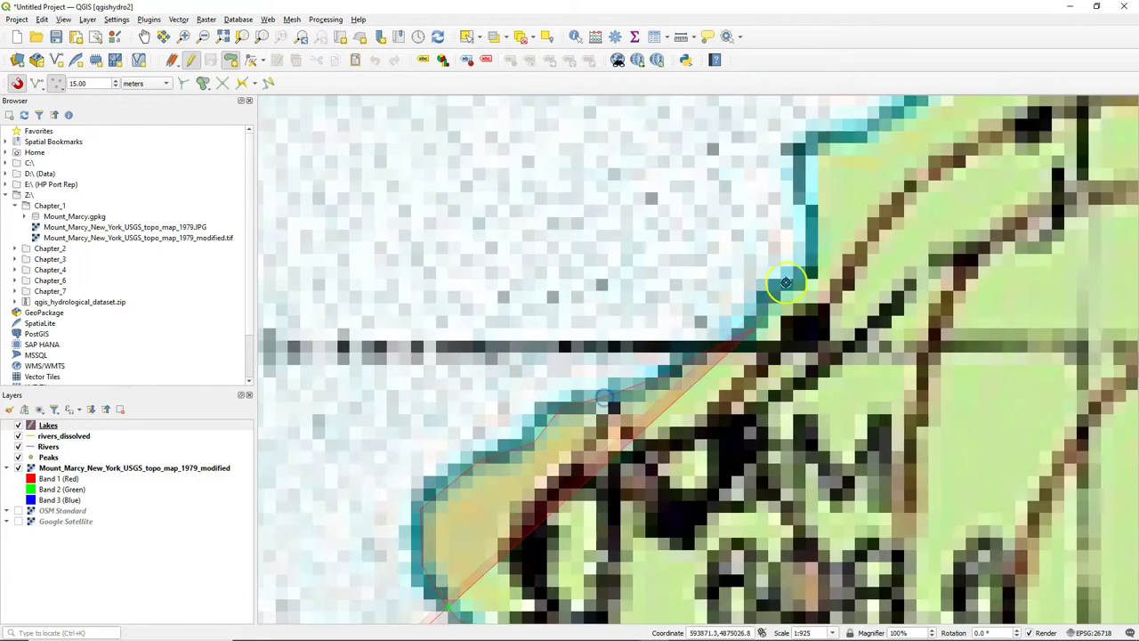
left_click_drag(794, 192, 460, 548)
left_click(460, 548)
left_click(534, 482)
left_click(711, 399)
left_click_drag(1005, 160, 685, 454)
left_click(783, 359)
left_click_drag(902, 190, 737, 407)
left_click(753, 305)
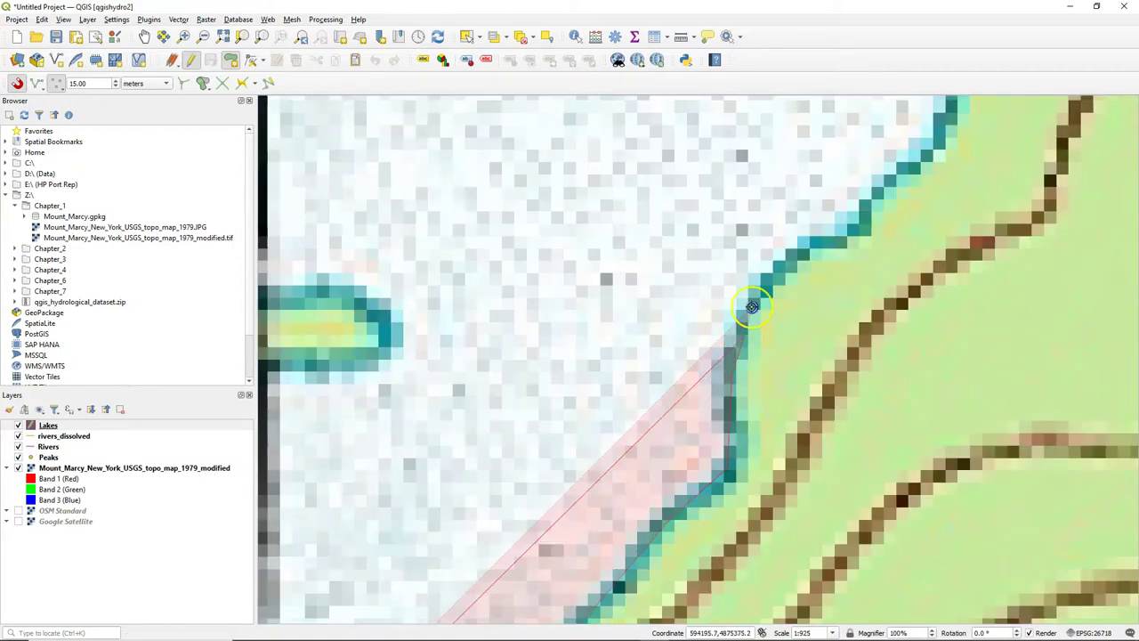
Step: Trace the upper southeast shore of Elk Lake to just past the brook mouth on the east side
left_click_drag(834, 224, 683, 407)
left_click(733, 358)
left_click(791, 185)
key("space")
left_click(822, 331)
scroll(820, 331, "down", 2)
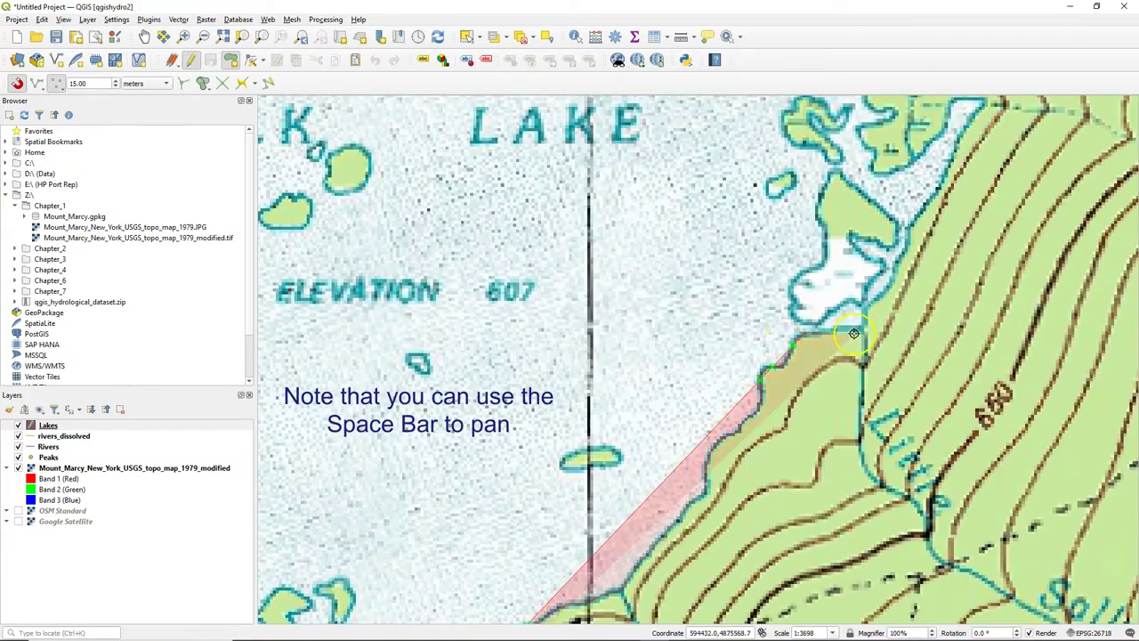
left_click(861, 329)
left_click(906, 248)
Step: Trace the narrow eastern inlet and the indented marshy shore east of the ELK LAKE label
key("space")
left_click(790, 324)
left_click(761, 326)
left_click(717, 384)
left_click(683, 392)
left_click(669, 350)
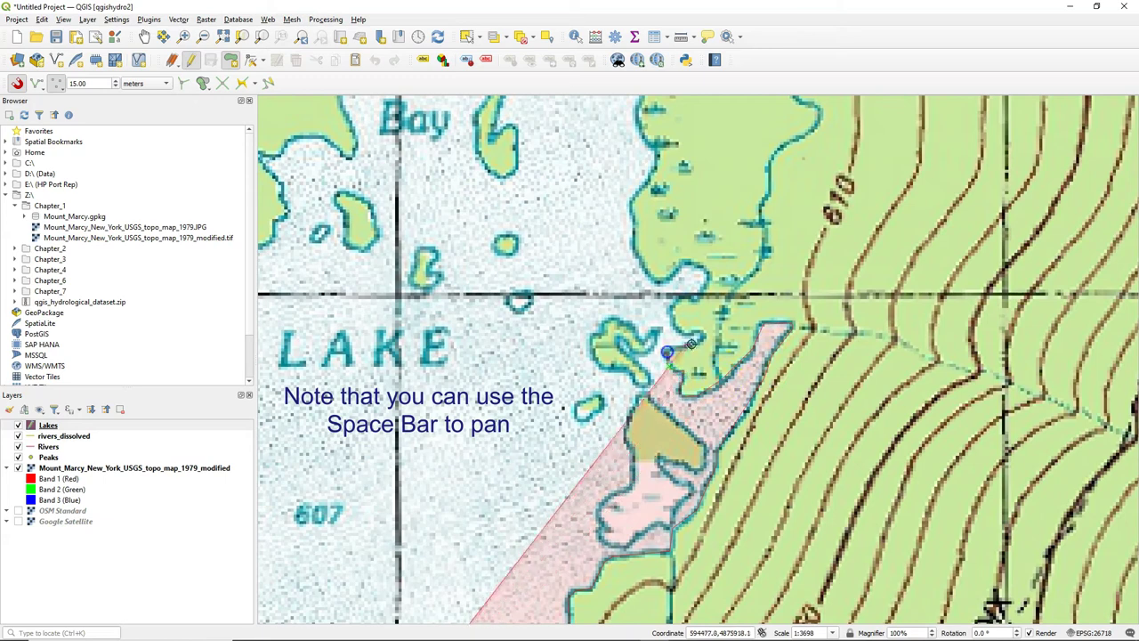
left_click(699, 338)
left_click(676, 328)
left_click(669, 301)
left_click(698, 290)
left_click(669, 275)
Step: Outline the lake arm east of Loon Bay, up the marshy shore to its northern tip and back down its west side
key("space")
left_click(635, 407)
left_click(648, 336)
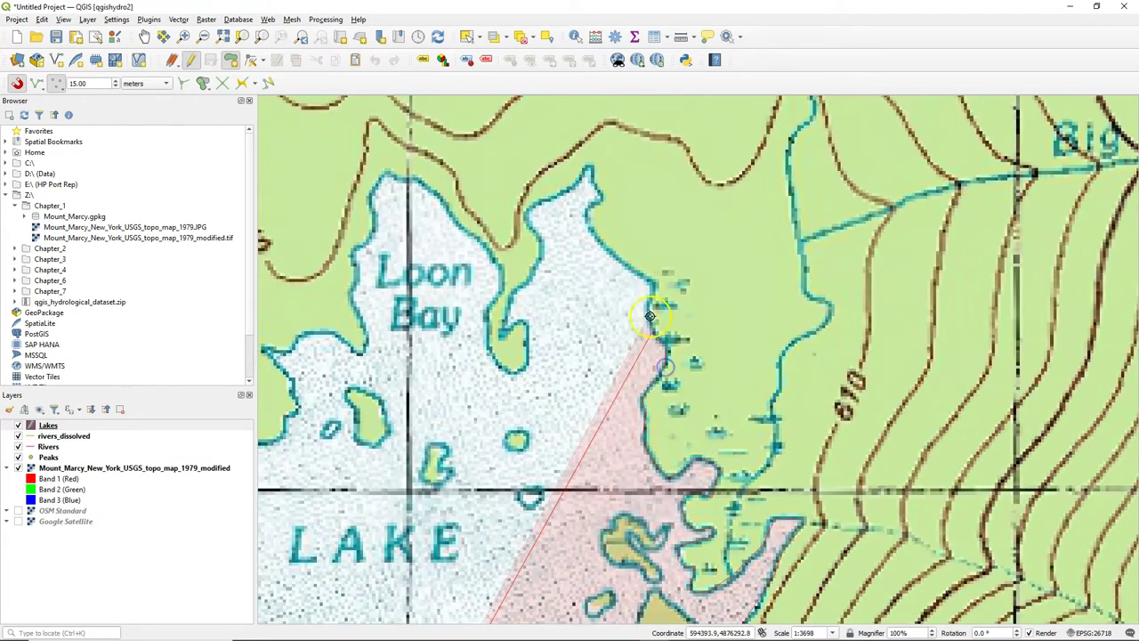
left_click(593, 233)
left_click(587, 211)
left_click(600, 191)
left_click(587, 168)
left_click(574, 187)
left_click(529, 210)
left_click(542, 247)
left_click(517, 290)
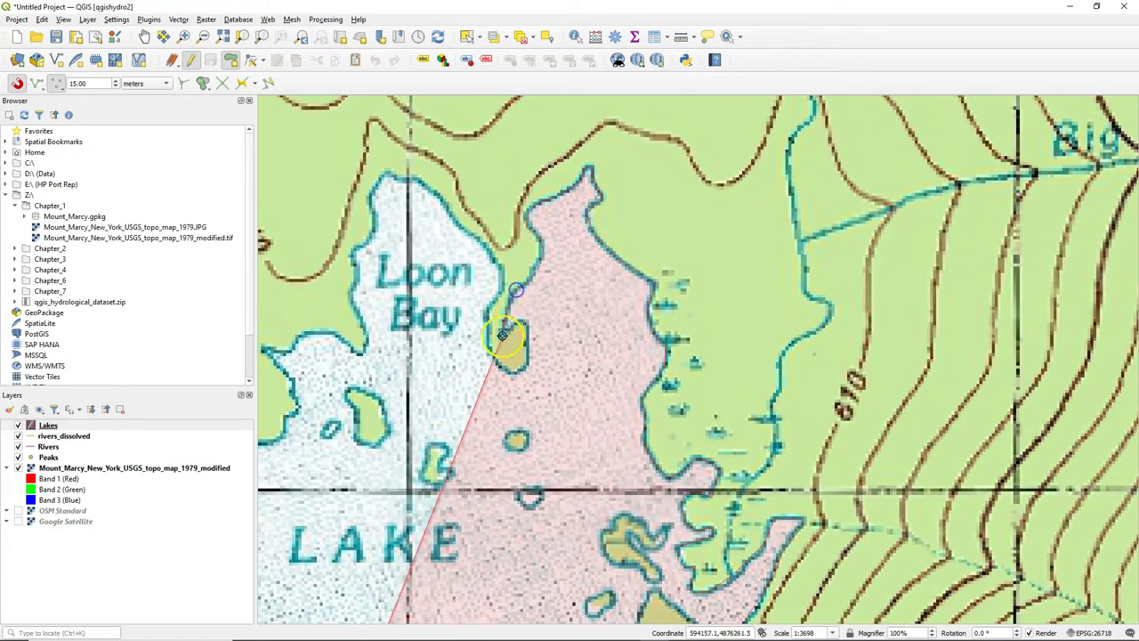
Step: Trace the shoreline around Loon Bay, from its eastern peninsula over the northern end to the headland on its west
left_click(500, 290)
left_click(449, 223)
left_click(411, 180)
left_click(386, 174)
left_click(370, 206)
left_click(355, 267)
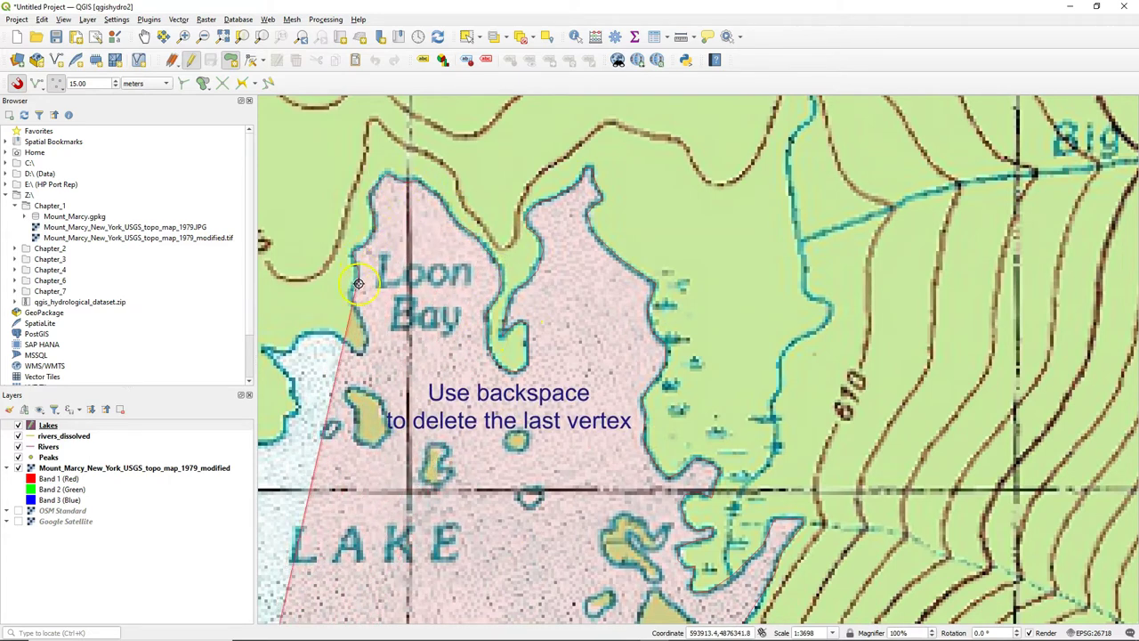
left_click(363, 347)
left_click(320, 334)
left_click(264, 351)
left_click(294, 391)
Step: Trace around the two peninsulas west of Loon Bay, above the ELK LAKE label
key("space")
left_click(670, 345)
left_click(594, 337)
left_click(622, 285)
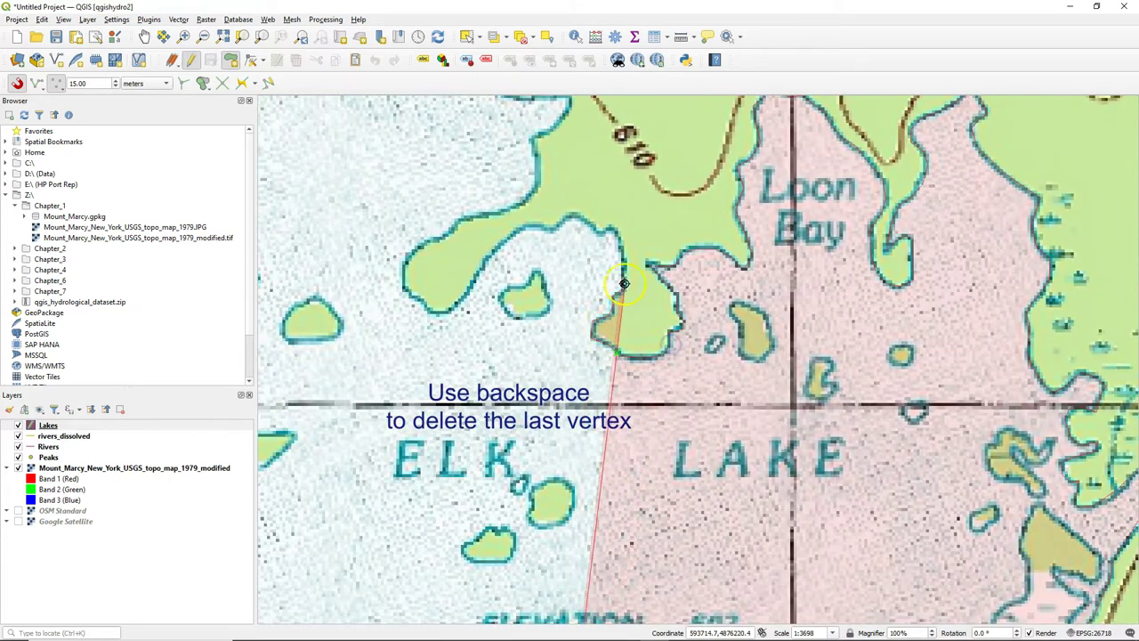
left_click(614, 233)
left_click(572, 215)
left_click(504, 244)
left_click(463, 302)
left_click(408, 289)
left_click(445, 234)
left_click(522, 206)
left_click(539, 172)
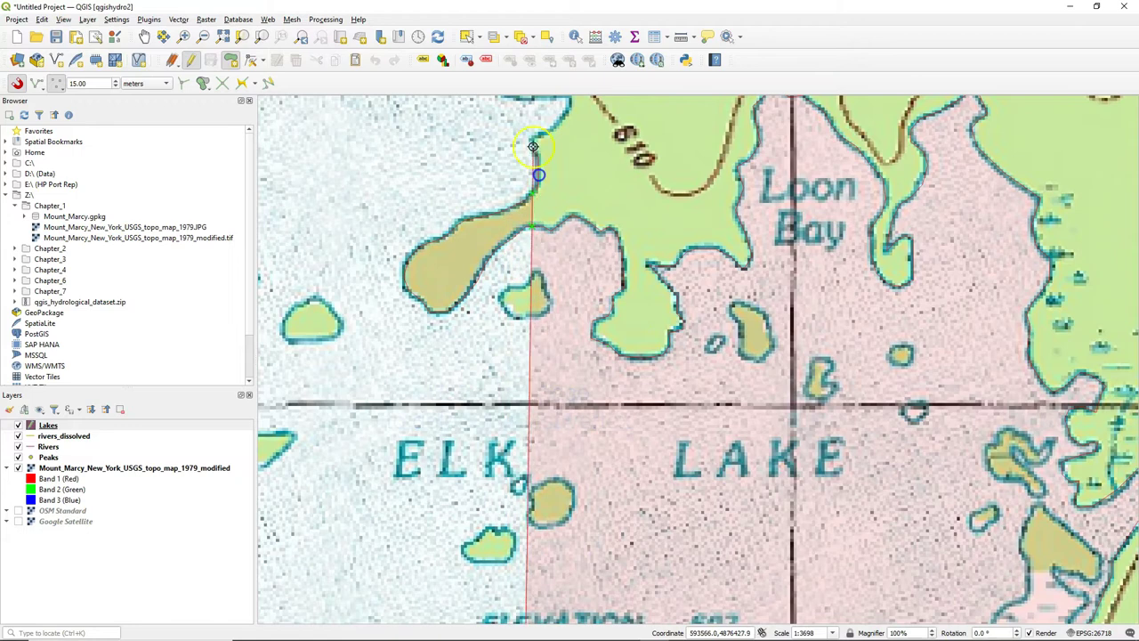
Step: Continue the polygon along Elk Lake's northeast shore up to the bank just below The Narrows
key("space")
left_click(563, 390)
left_click(495, 378)
left_click(533, 310)
left_click(485, 275)
key("space")
left_click(673, 431)
left_click(612, 354)
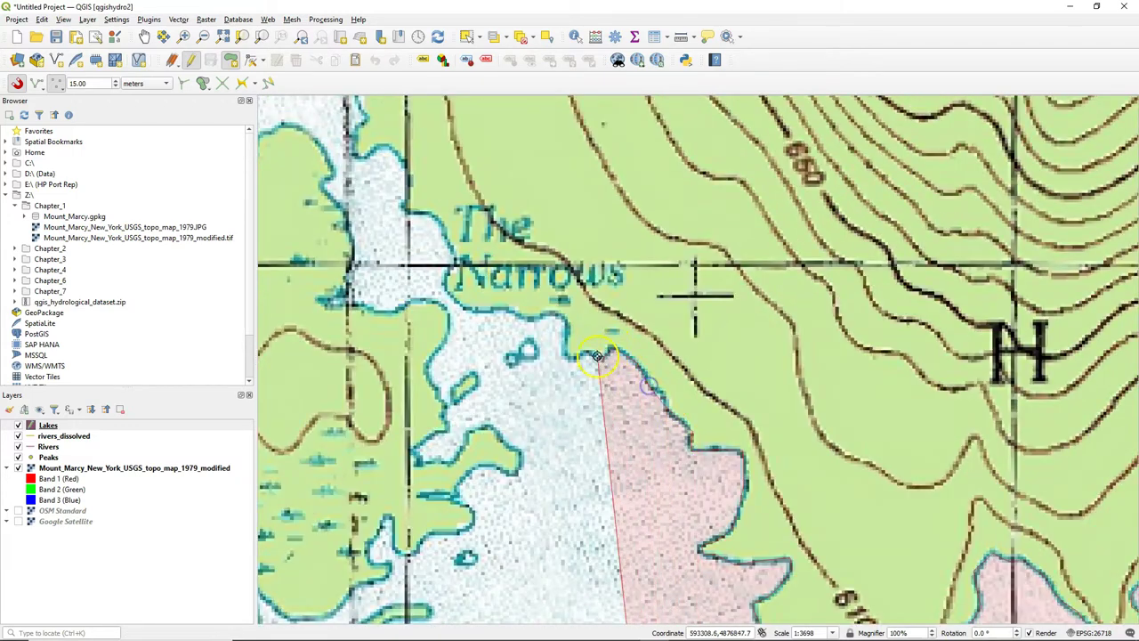
left_click(569, 354)
left_click(549, 314)
Step: Trace north through The Narrows, around the lake's northernmost tip and back to the inlet beside Wagon Wheel Landing
key("space")
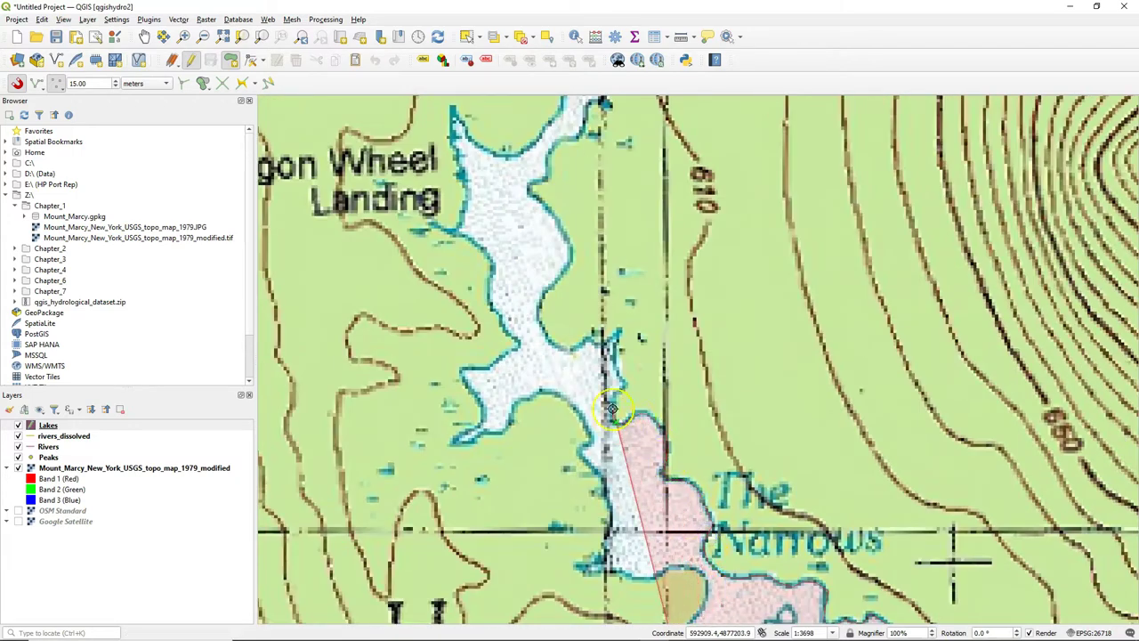
key("space")
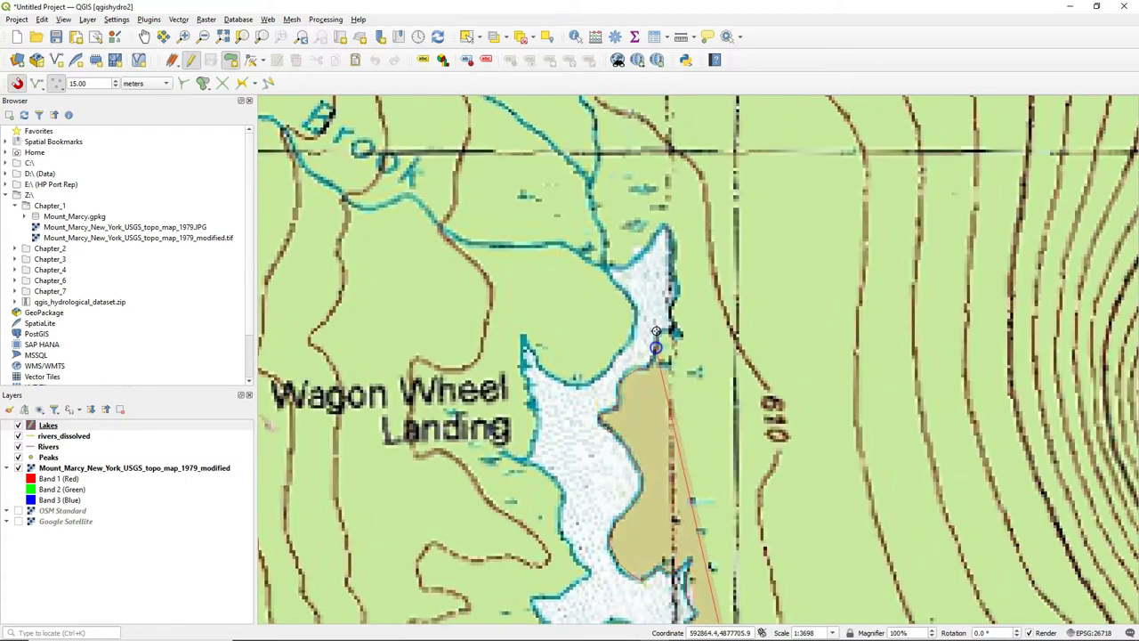
left_click(663, 243)
left_click(665, 226)
left_click(611, 267)
left_click(631, 299)
left_click(623, 354)
left_click(565, 386)
left_click(525, 346)
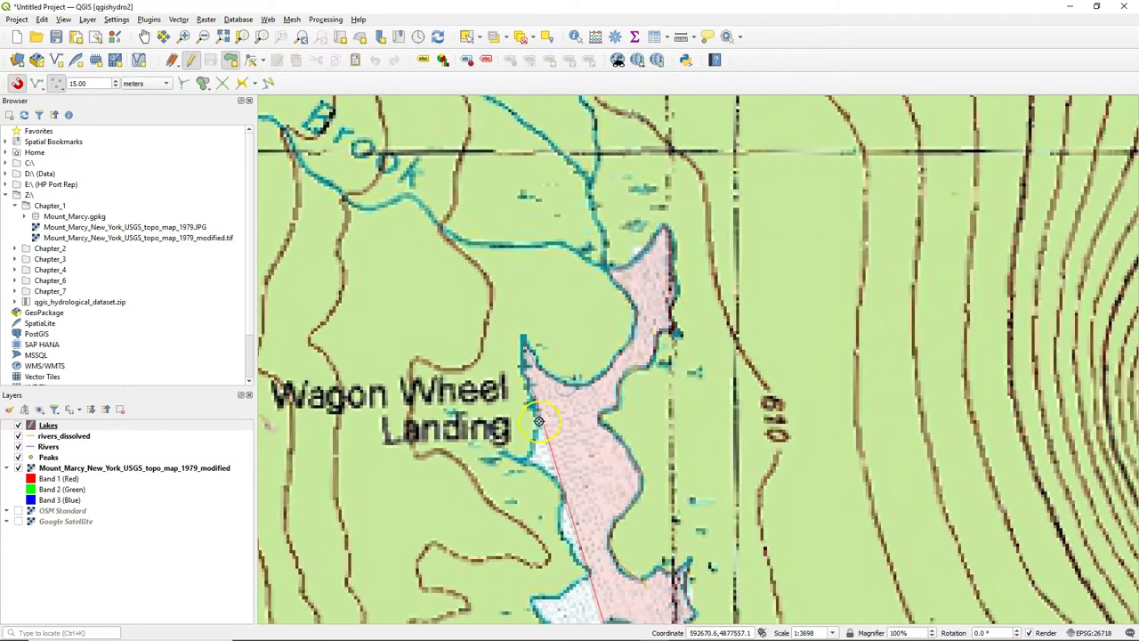
Step: Trace the west bank south from Wagon Wheel Landing, including the small side bay above The Narrows
left_click(534, 442)
left_click(557, 483)
key("space")
left_click(675, 325)
left_click(621, 347)
left_click(639, 382)
left_click(617, 416)
left_click(668, 397)
left_click(708, 366)
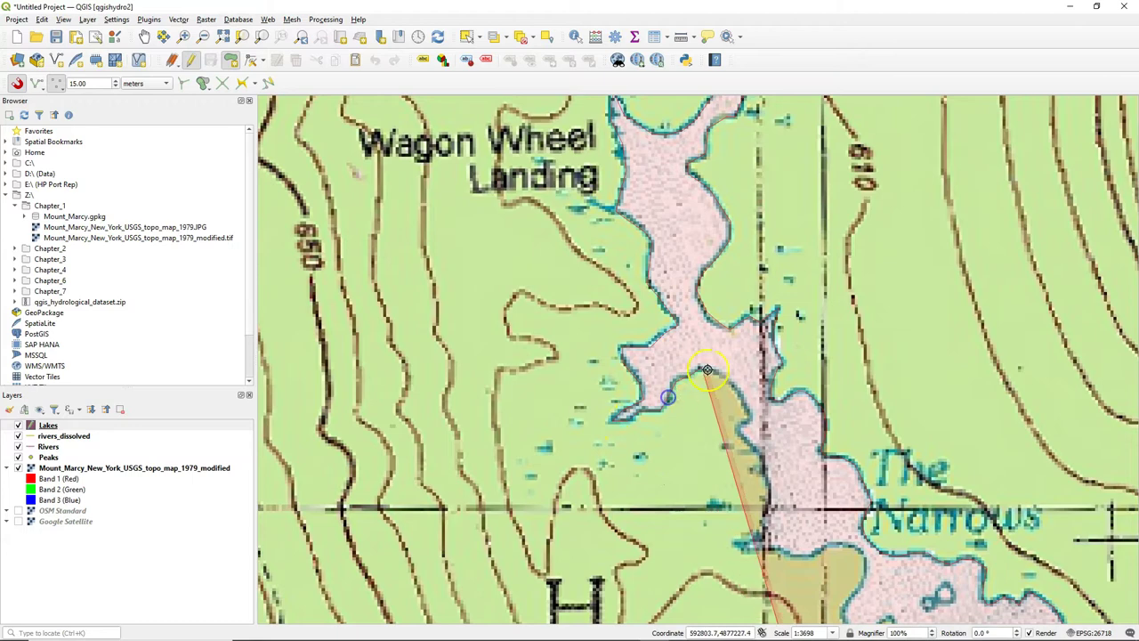
left_click(742, 429)
Step: Carry the polygon down the west bank of The Narrows into the main body of the lake
key("space")
left_click(694, 317)
left_click(745, 326)
left_click(812, 336)
key("space")
left_click(761, 276)
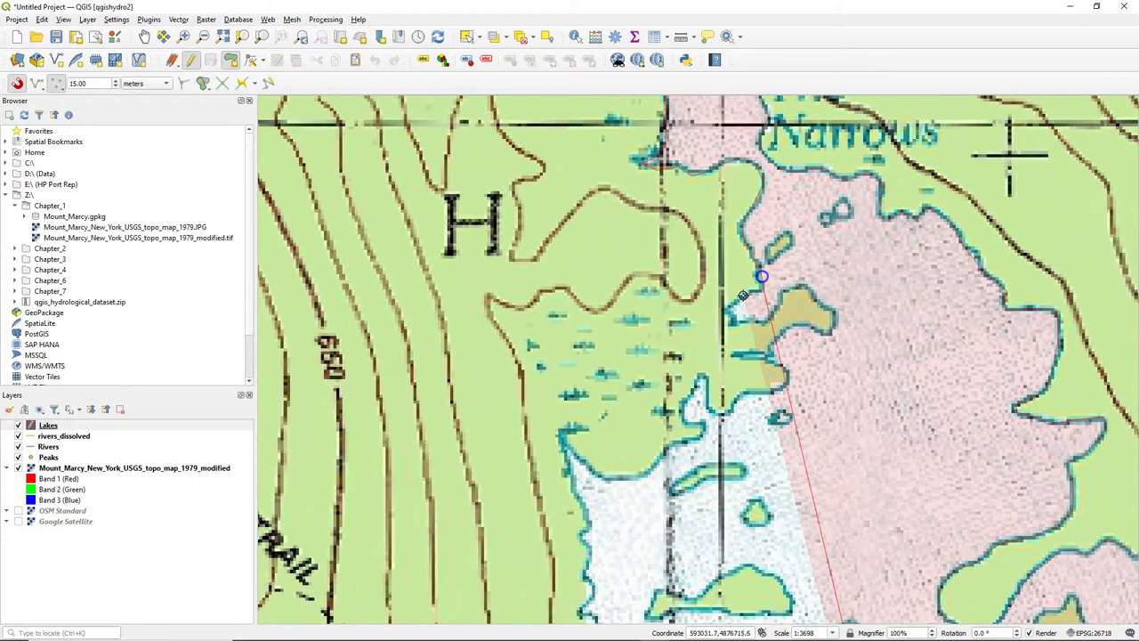
Step: Trace the small peninsulas and marshy inlets on the northwest shore south of The Narrows
left_click(731, 312)
left_click(794, 292)
left_click(835, 330)
left_click(776, 340)
left_click(787, 384)
left_click(725, 409)
left_click(702, 377)
left_click(687, 418)
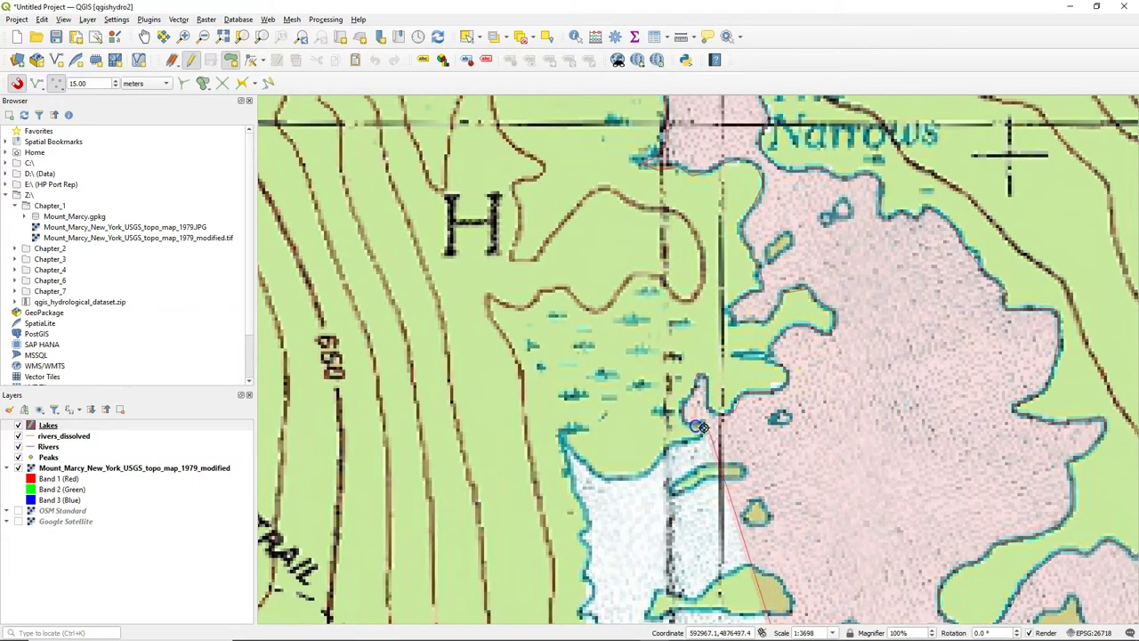
left_click(651, 471)
left_click(590, 468)
Step: Outline the western bay and the pointed inlets below it on Elk Lake's west shore
key("space")
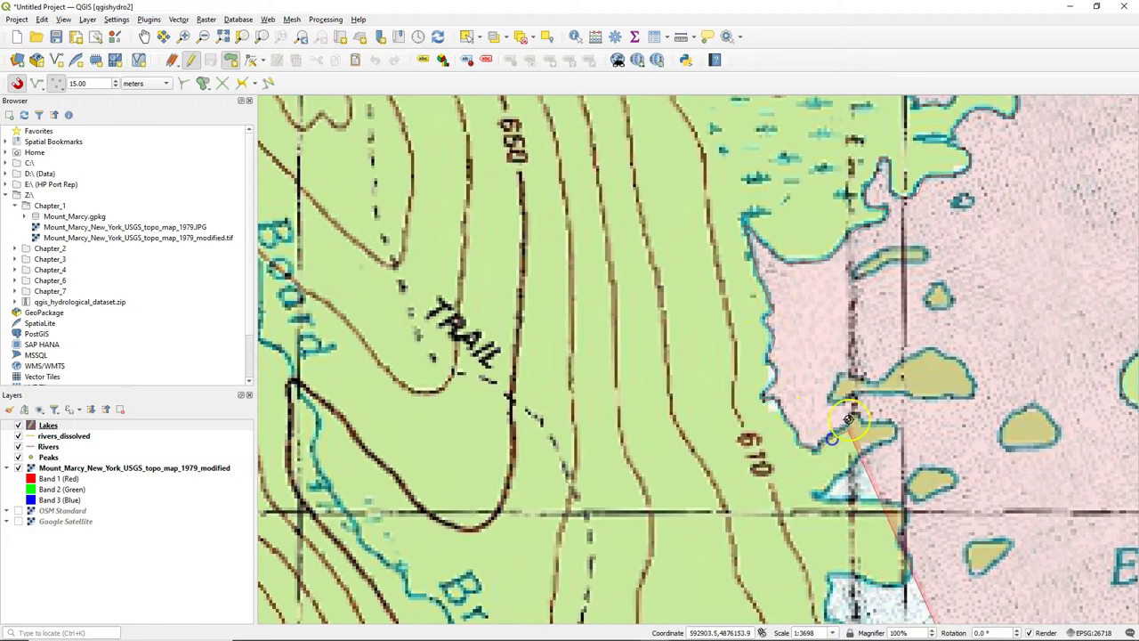
left_click(814, 497)
left_click(902, 509)
left_click(904, 577)
left_click(829, 580)
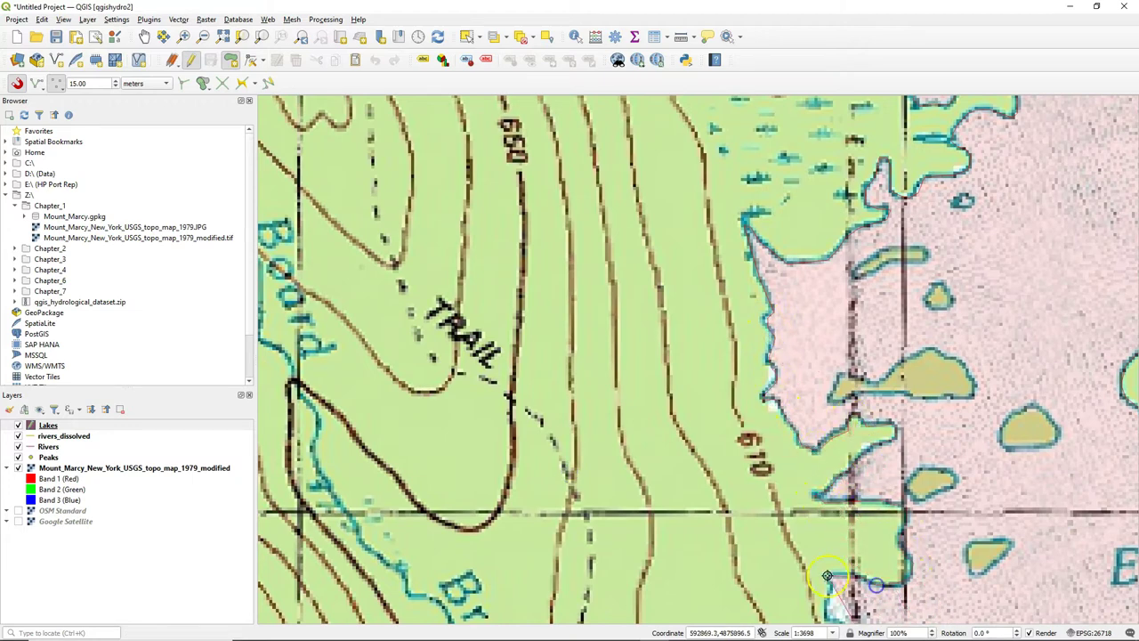
Step: Continue the polygon down the southwest shore, past the brook mouth, to the large rounded peninsula
key("space")
left_click(916, 183)
left_click(945, 240)
left_click(974, 241)
left_click(999, 300)
left_click(1026, 306)
left_click(1028, 334)
key("space")
left_click(580, 307)
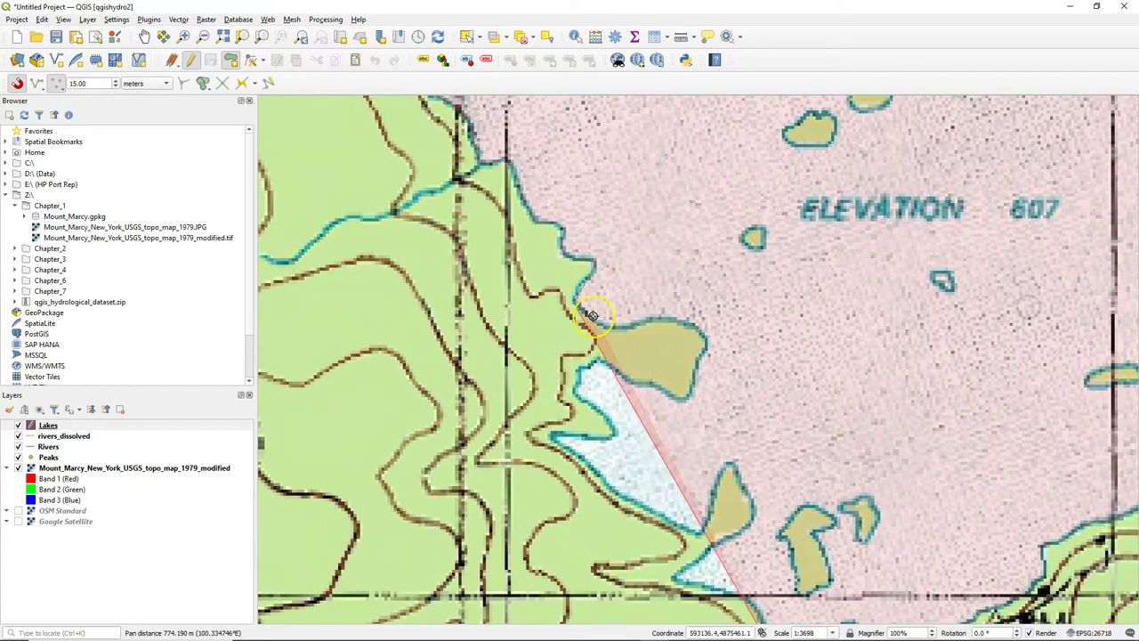
Step: Trace the polygon around the large rounded peninsula, the pointed inlet below it and the narrow point on the southwest shore
left_click(637, 328)
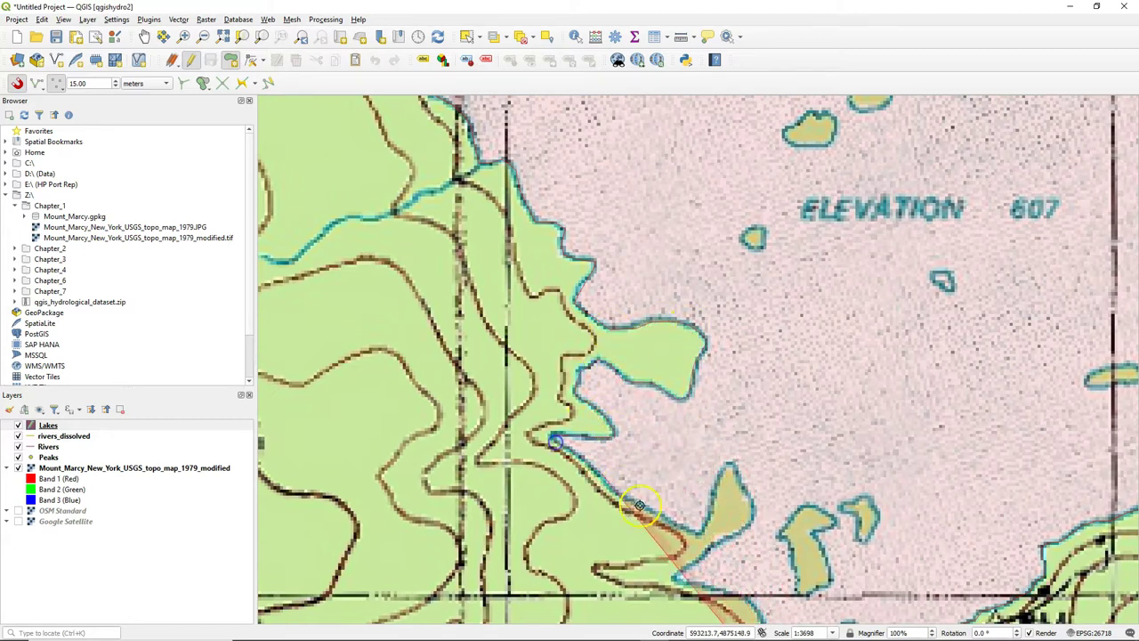
left_click(734, 464)
left_click(749, 521)
left_click(714, 542)
Step: Continue the outline along the remaining southwest shore, around the small hooked peninsula and into Elk Lake's southern tip
key("space")
left_click(782, 335)
left_click(850, 359)
left_click(906, 457)
left_click(836, 442)
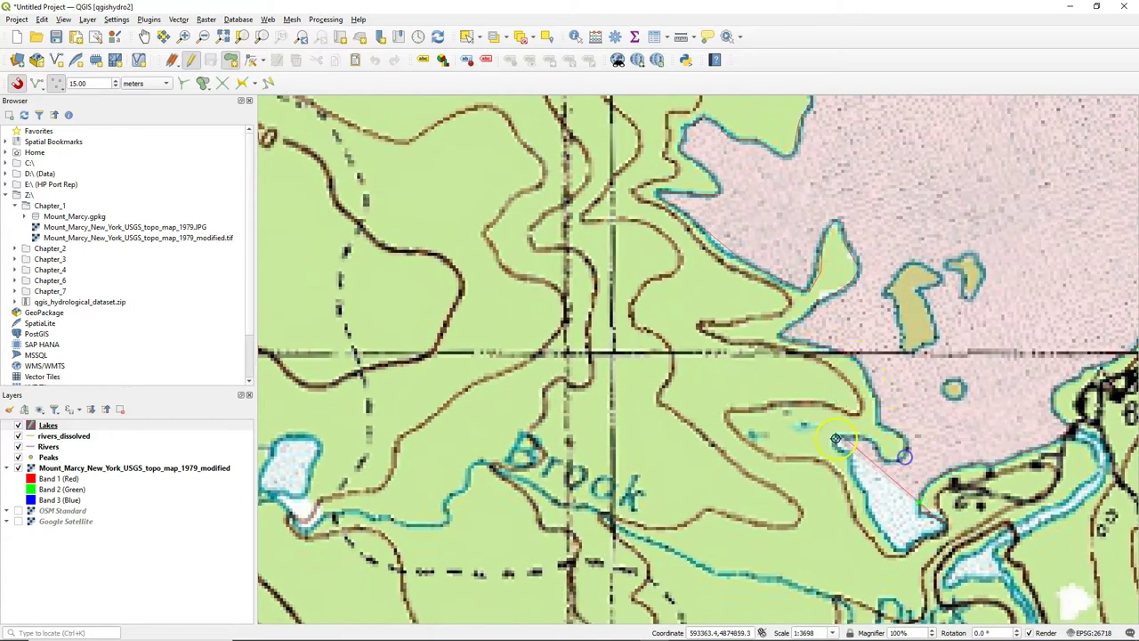
left_click(865, 492)
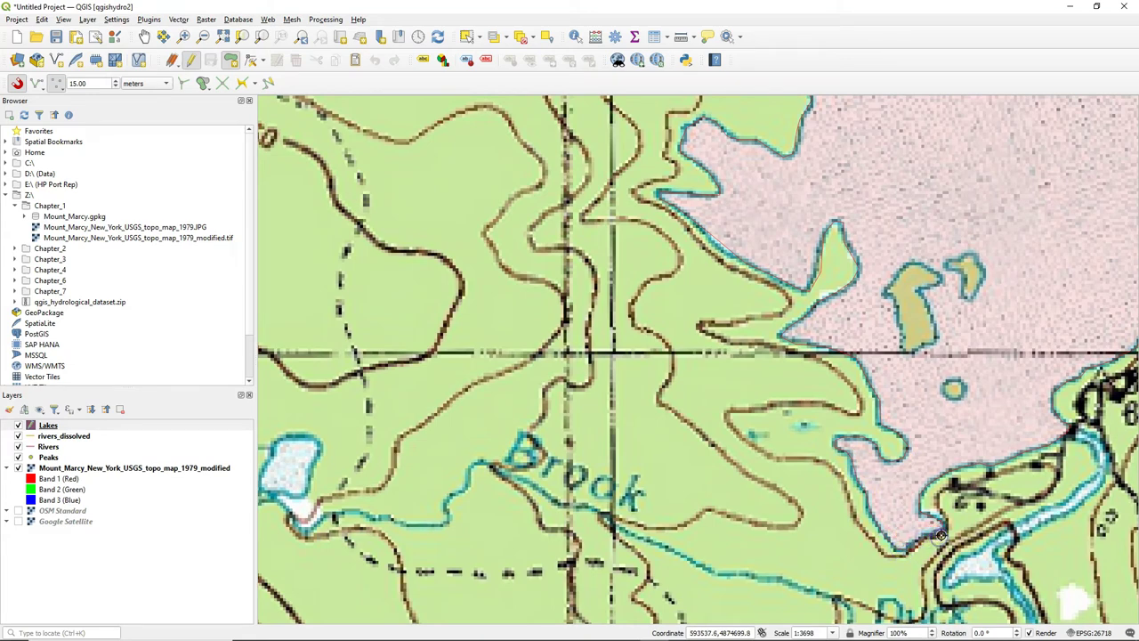
Step: Finish the lake polygon and save it with the Name attribute Elk Lake
right_click(940, 535)
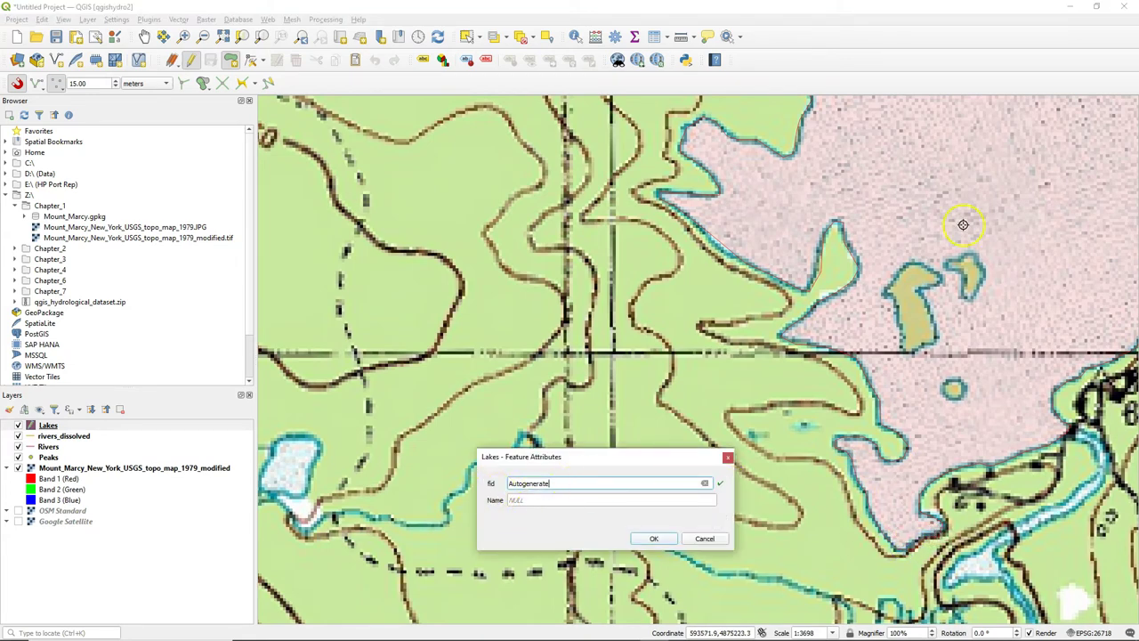
scroll(962, 224, "down", 2)
left_click(553, 500)
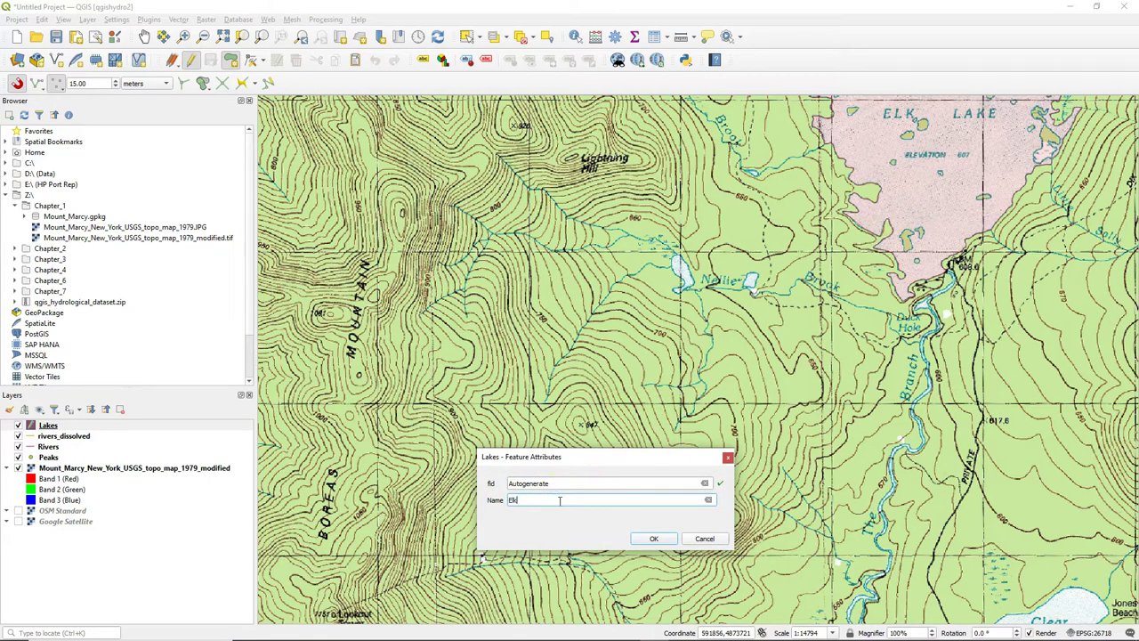
left_click(653, 540)
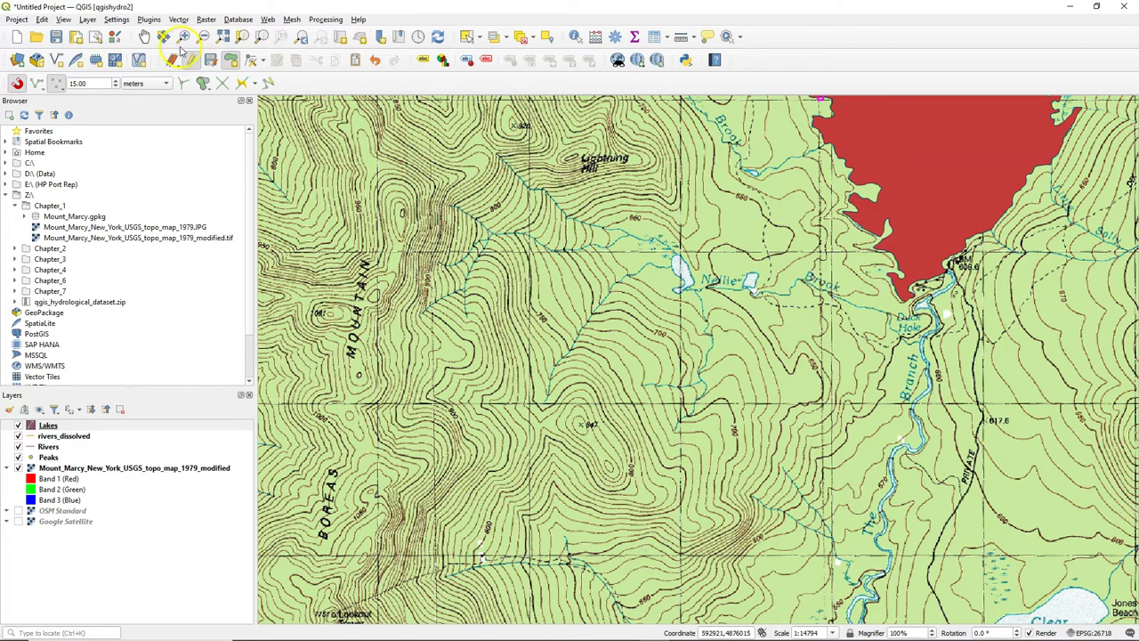
Step: Bring the whole lake into view and compare the polygon with the scanned map by toggling the Lakes layer's visibility
left_click(144, 37)
left_click_drag(961, 258, 730, 544)
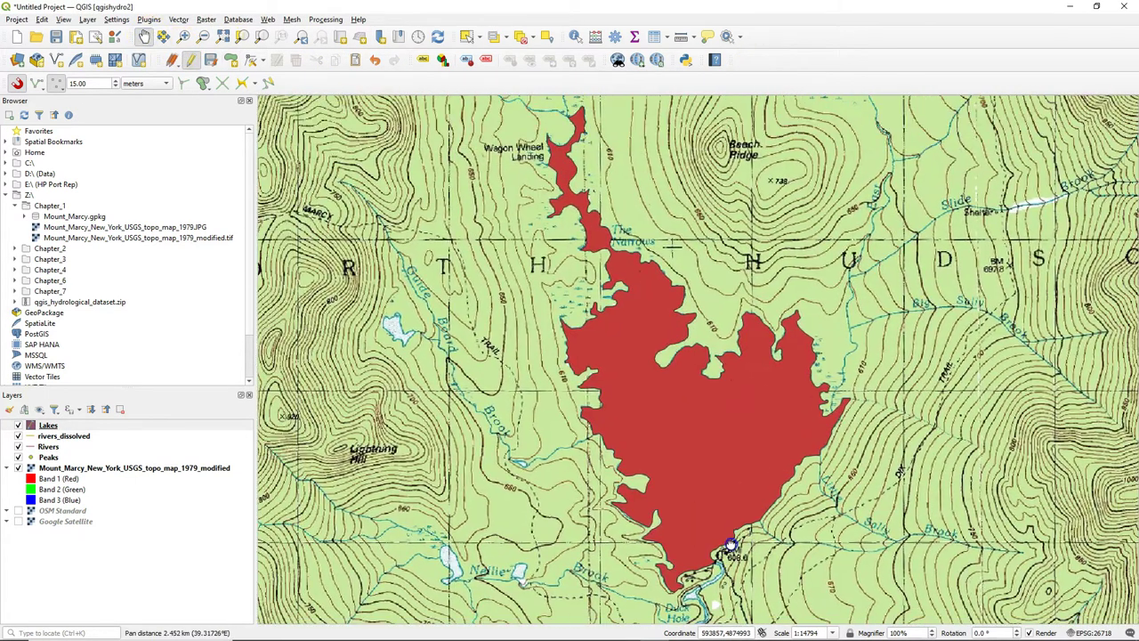
left_click(618, 400)
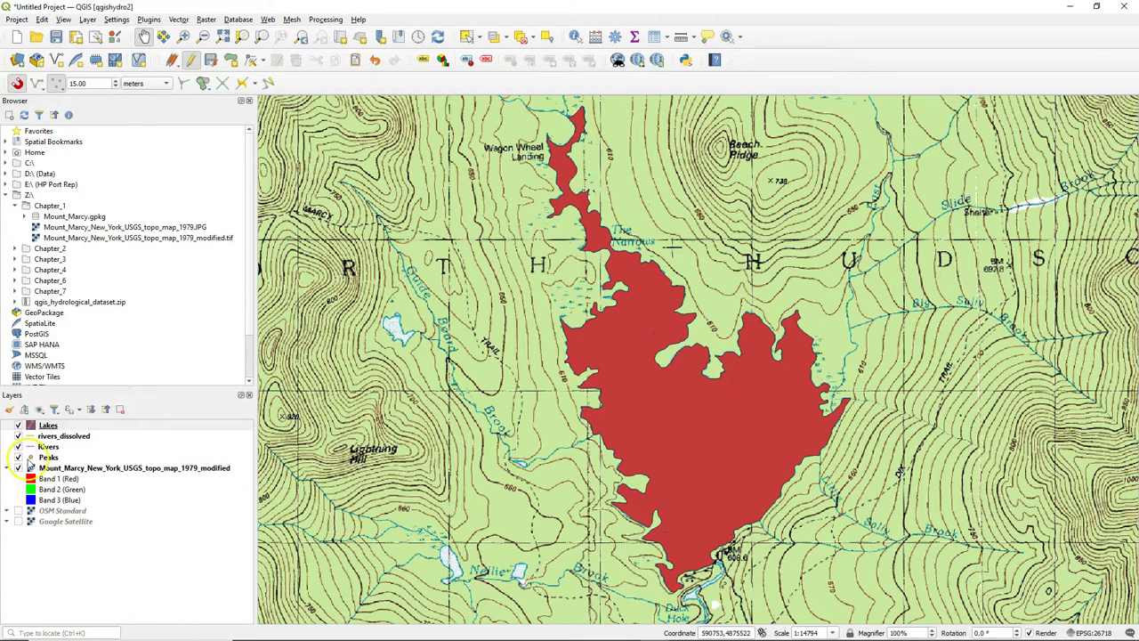
double_click(39, 425)
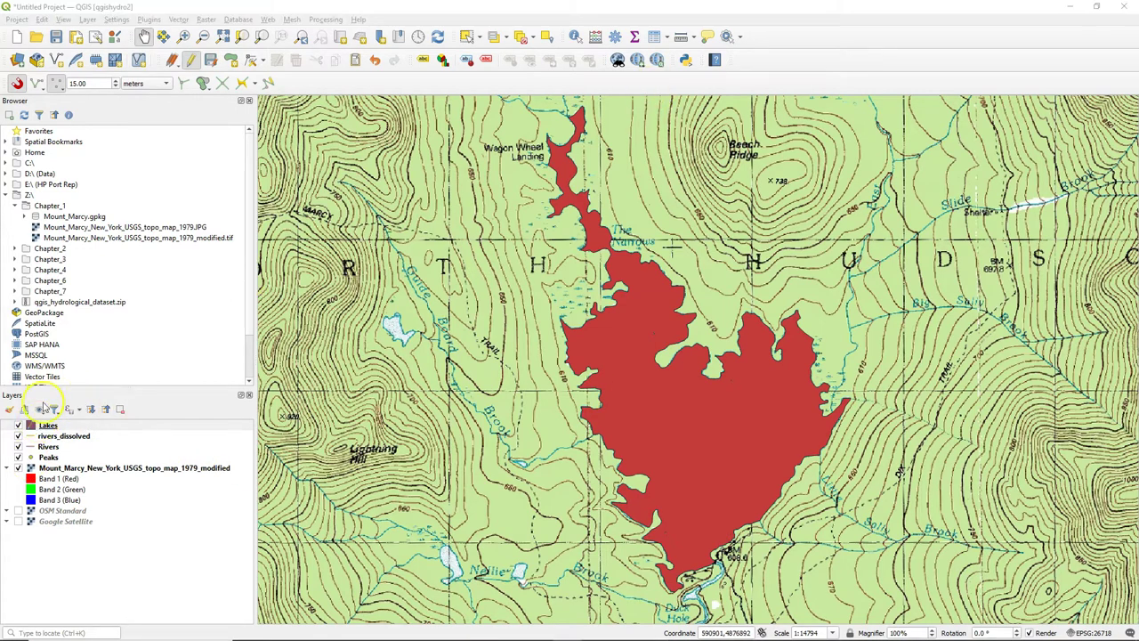
left_click(19, 426)
left_click(19, 426)
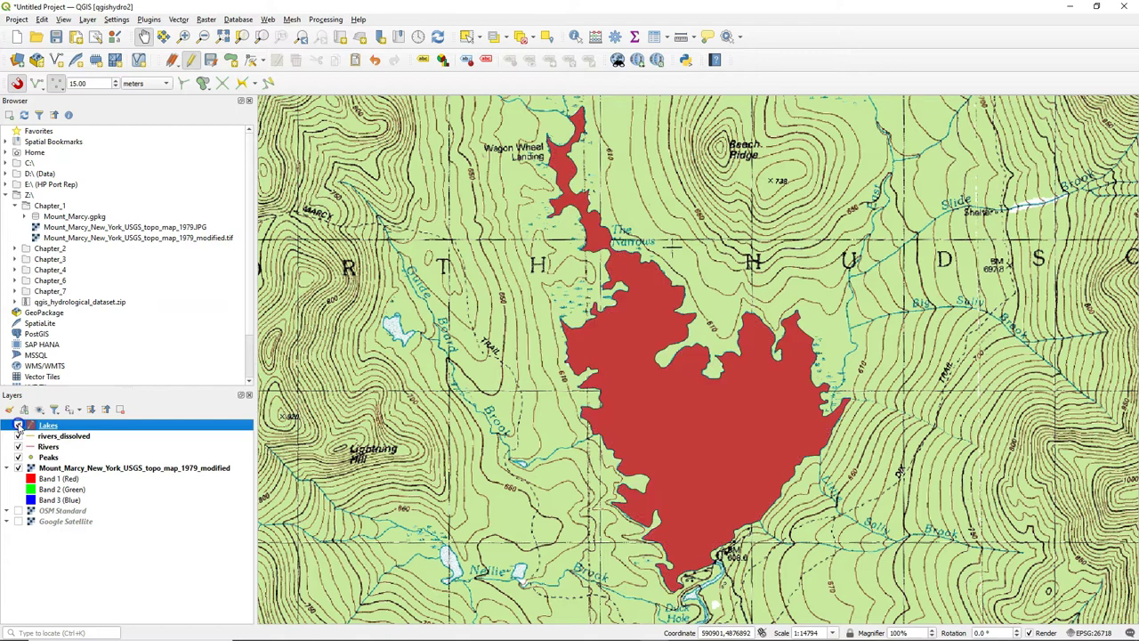
left_click(18, 427)
left_click(18, 426)
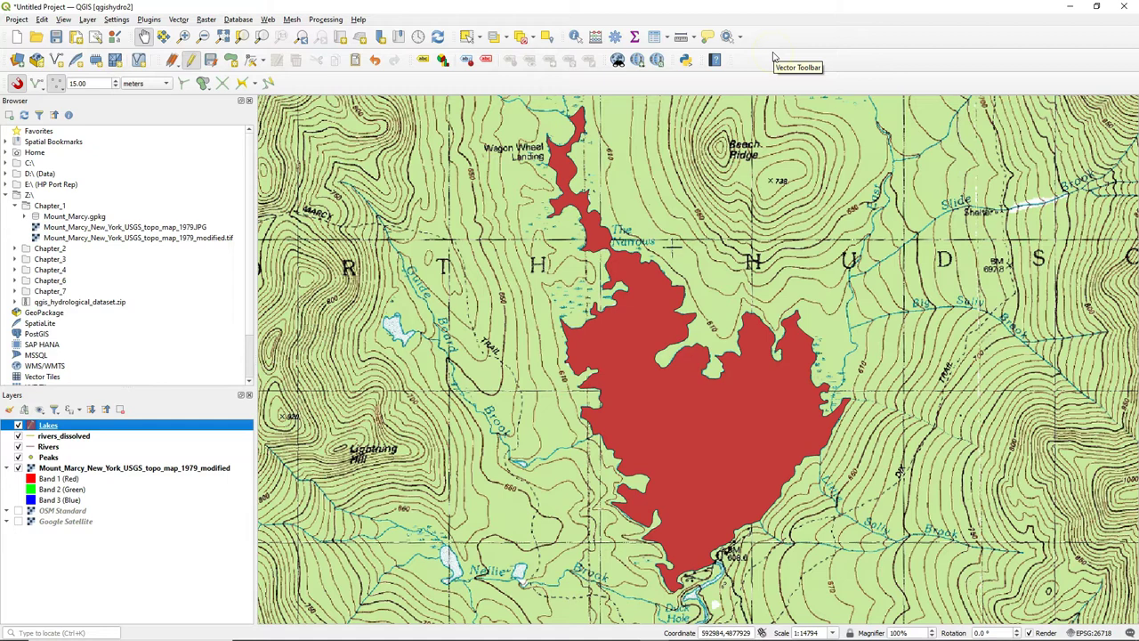
Step: Enable the Advanced Digitizing tools and hide the Lakes layer to expose the islands on the map
right_click(387, 91)
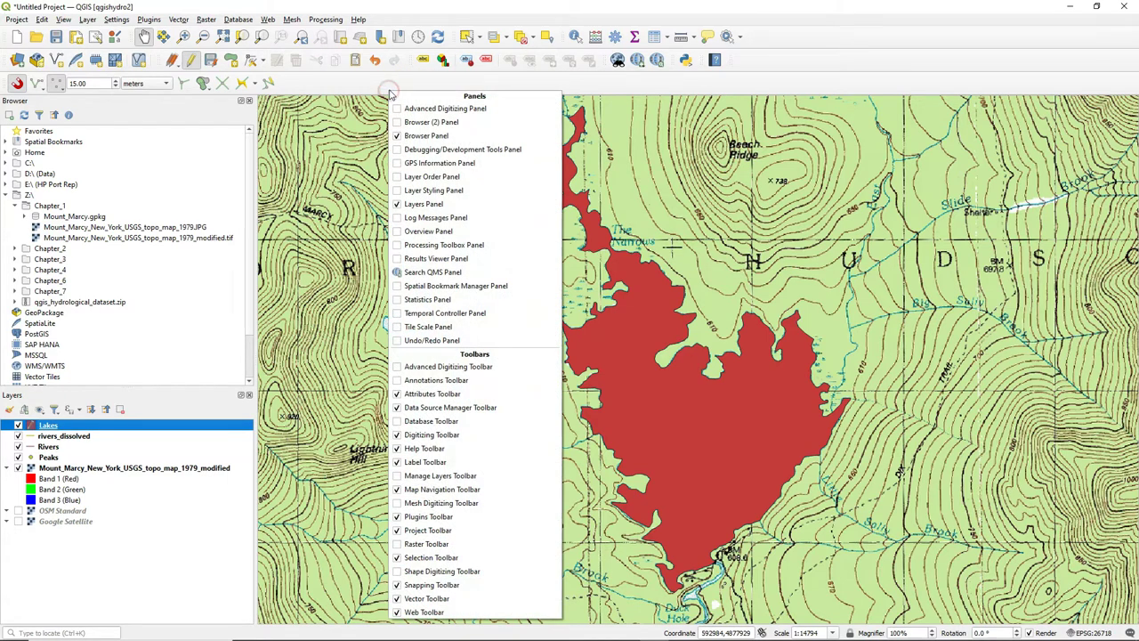
left_click(396, 367)
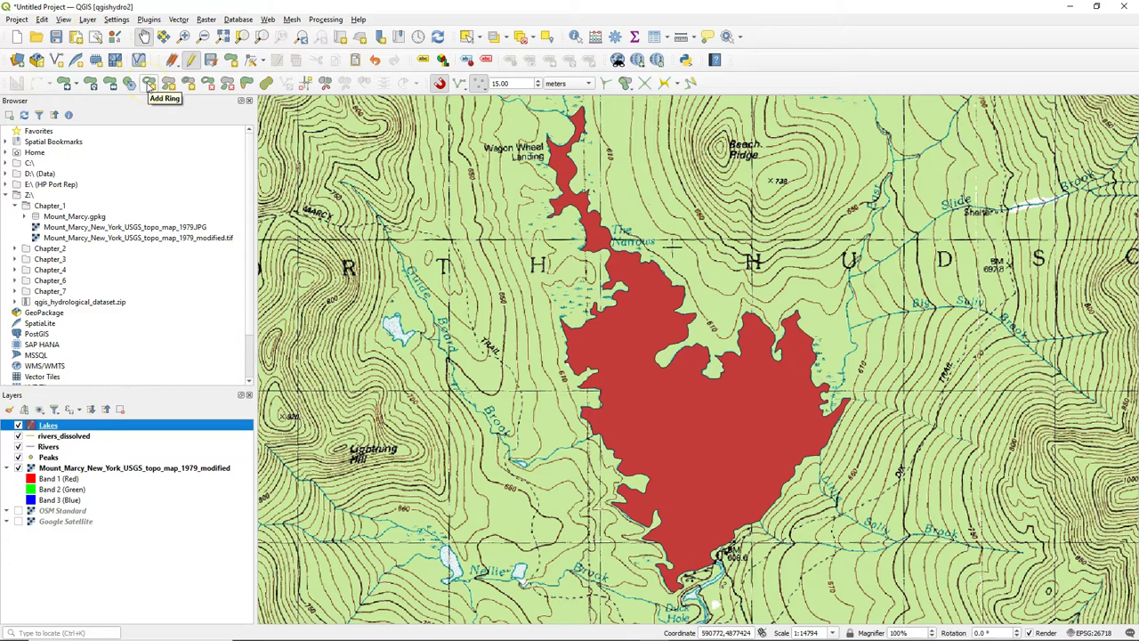
left_click(18, 424)
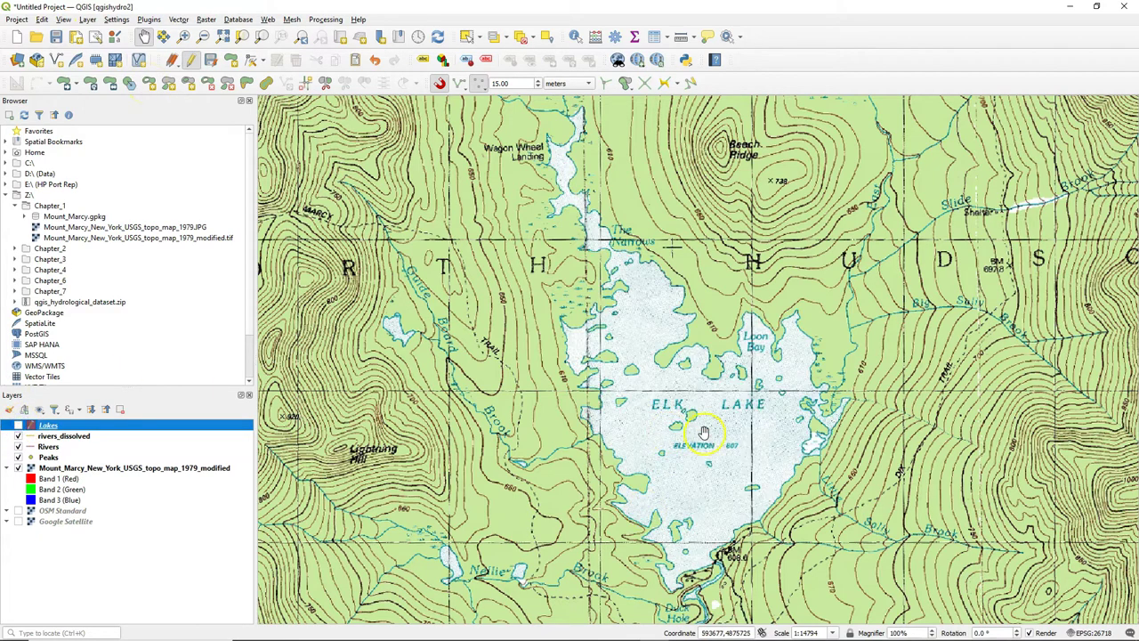
Step: Cut a ring in the lake polygon around the rounded island just below the ELK LAKE lettering, and redisplay the Lakes layer
scroll(693, 422, "up", 2)
scroll(693, 422, "up", 2)
scroll(605, 347, "down", 1)
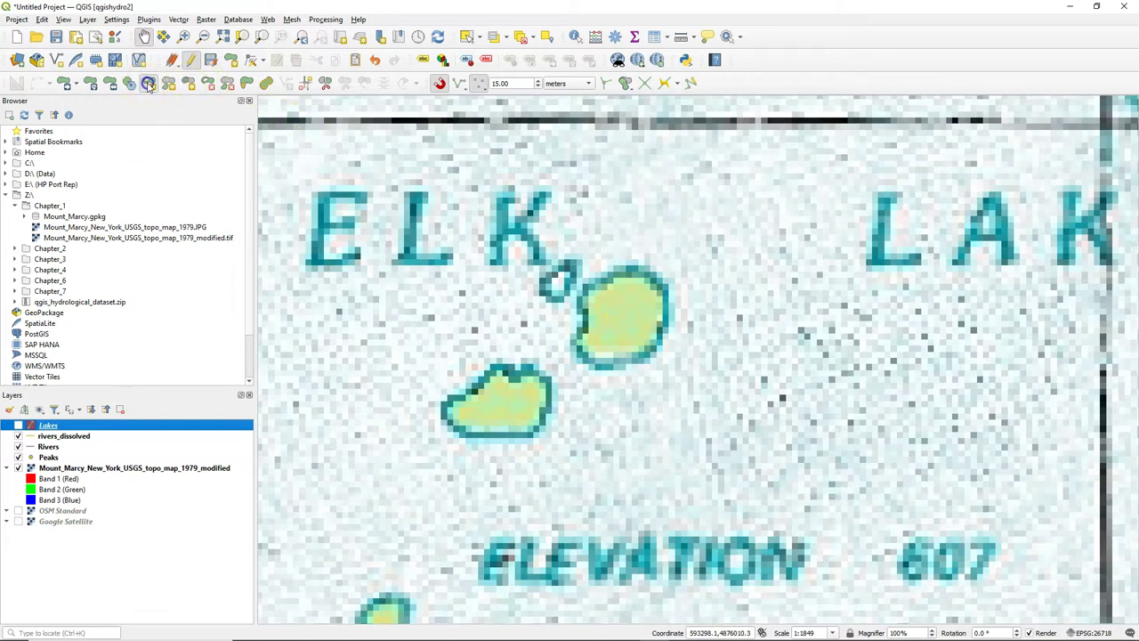
left_click(600, 283)
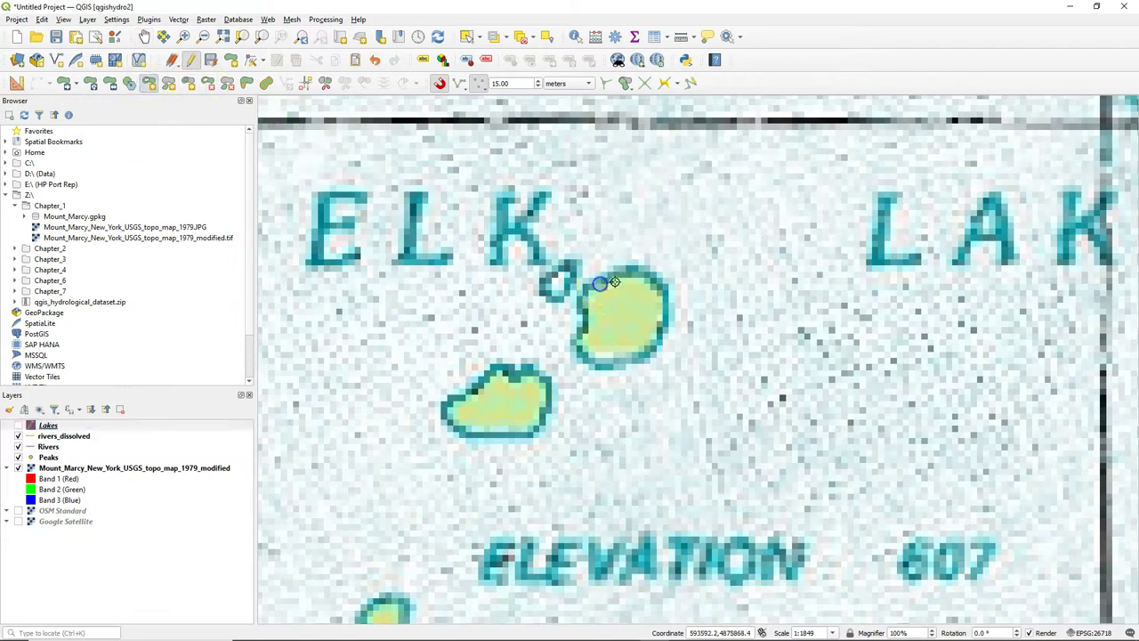
left_click(638, 269)
left_click(664, 283)
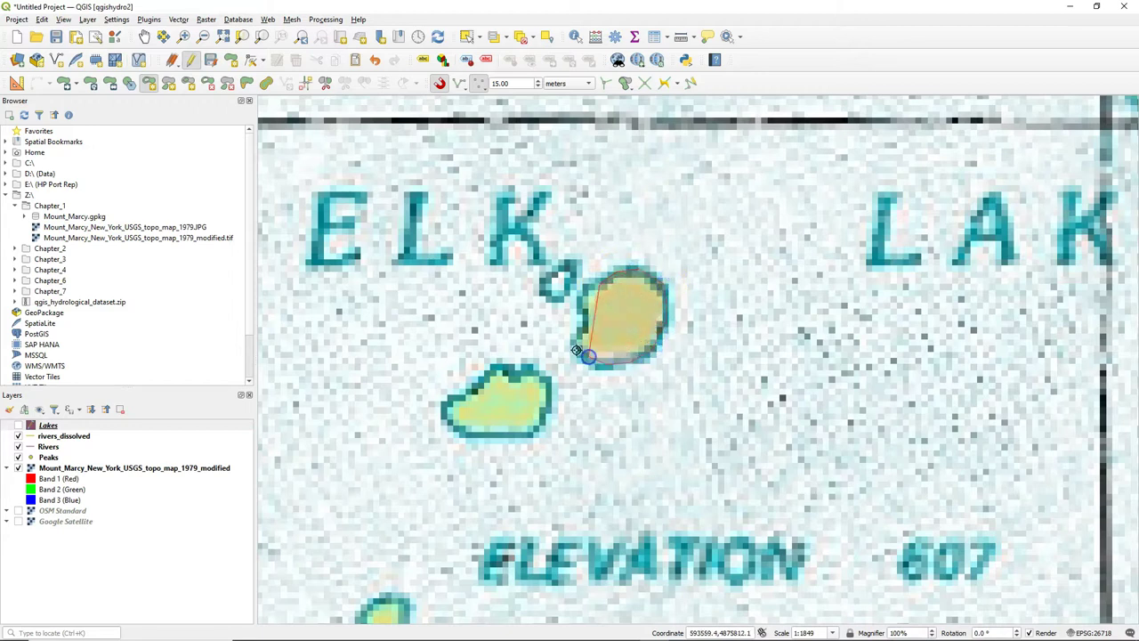
left_click(580, 307)
right_click(601, 282)
left_click(17, 425)
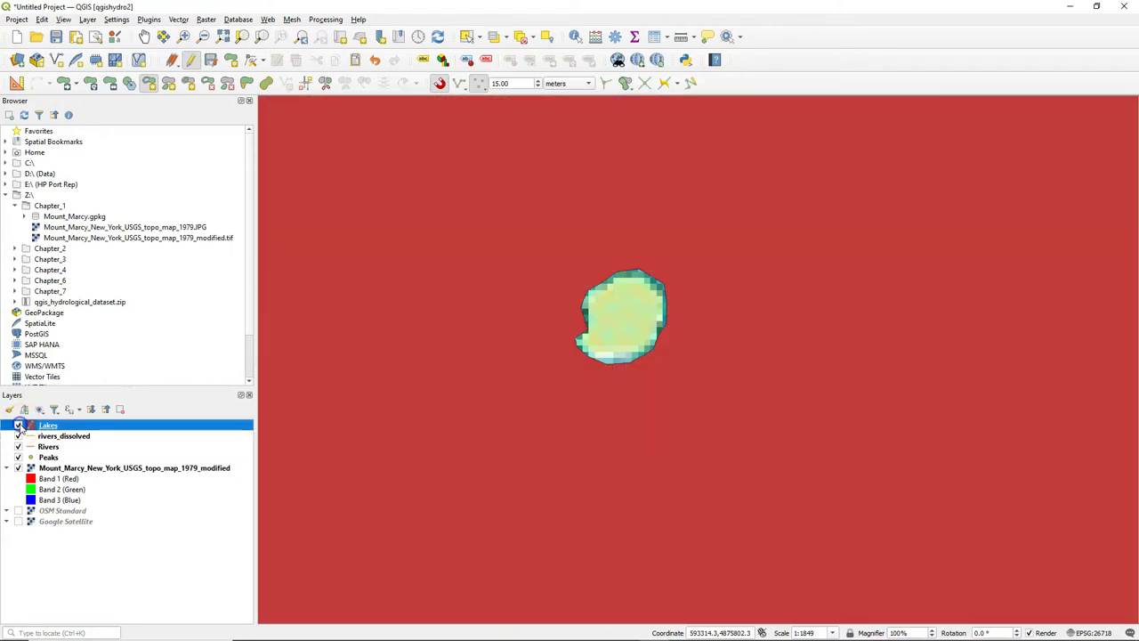
Step: Stop editing the Lakes layer and save its changes
scroll(470, 368, "down", 3)
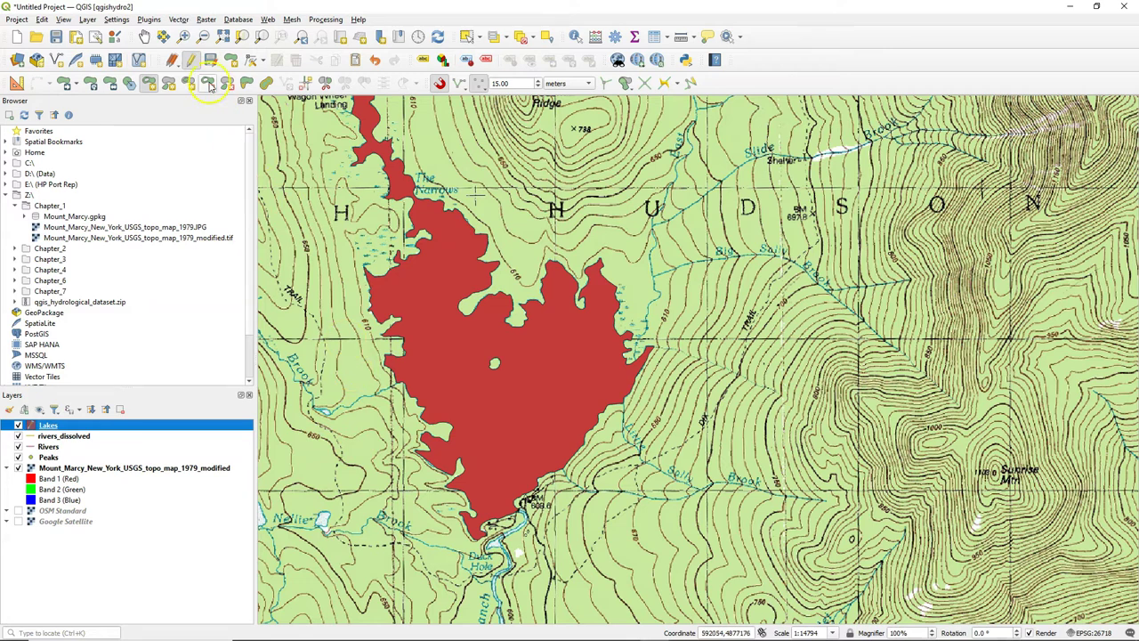
left_click(190, 59)
left_click(551, 333)
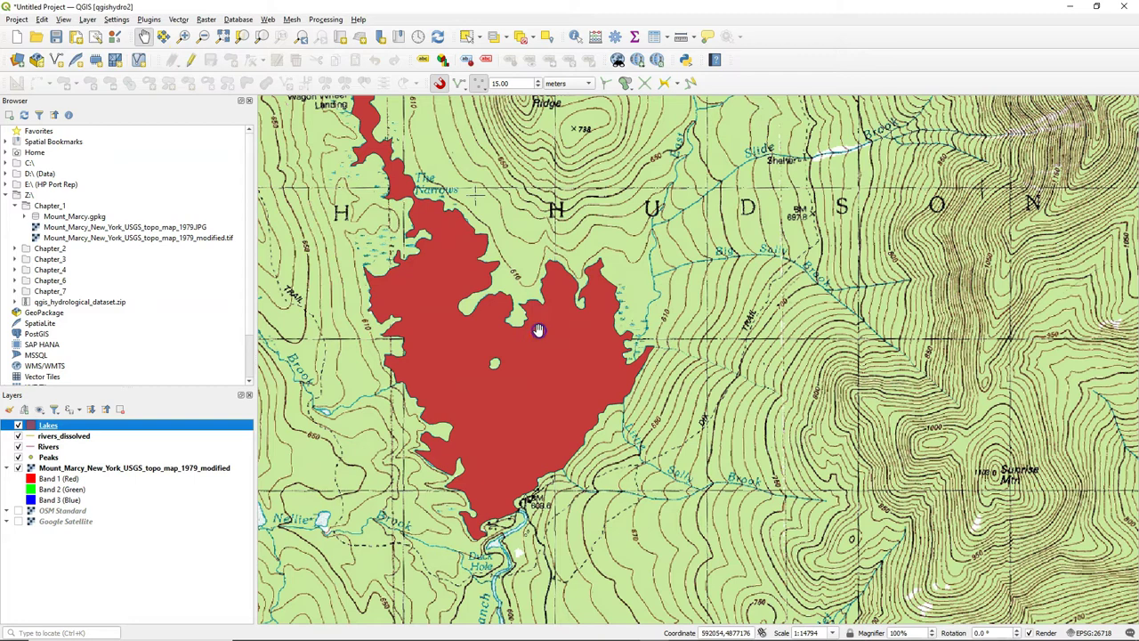
Step: Check the Elk Lake record in the Lakes attribute table by selecting it, and clear the selection
right_click(51, 427)
left_click(98, 294)
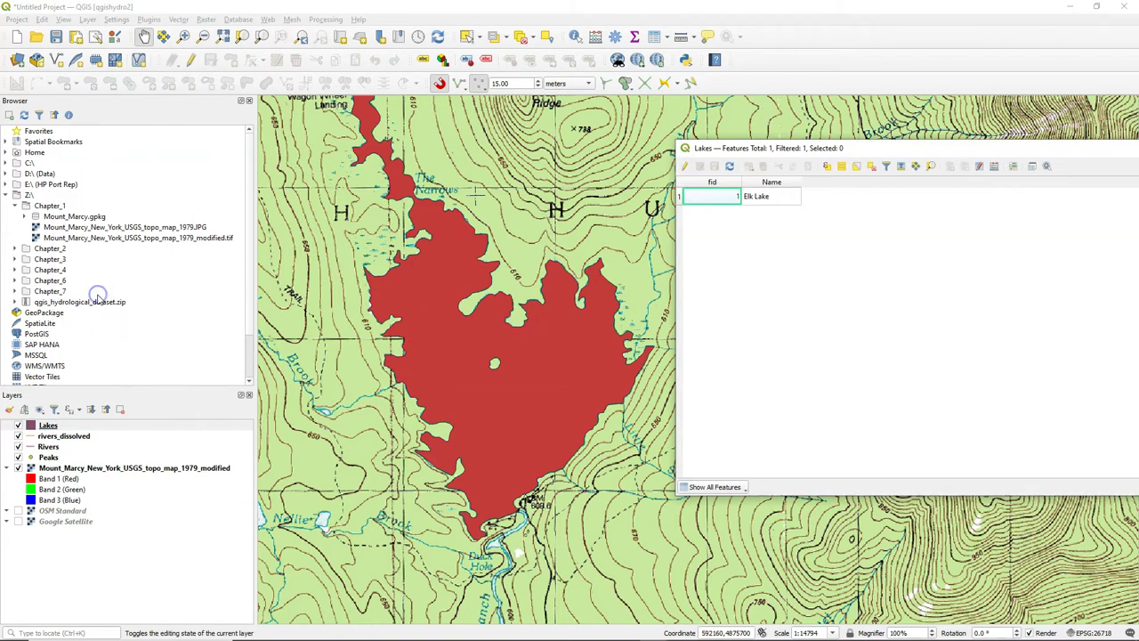
left_click(679, 197)
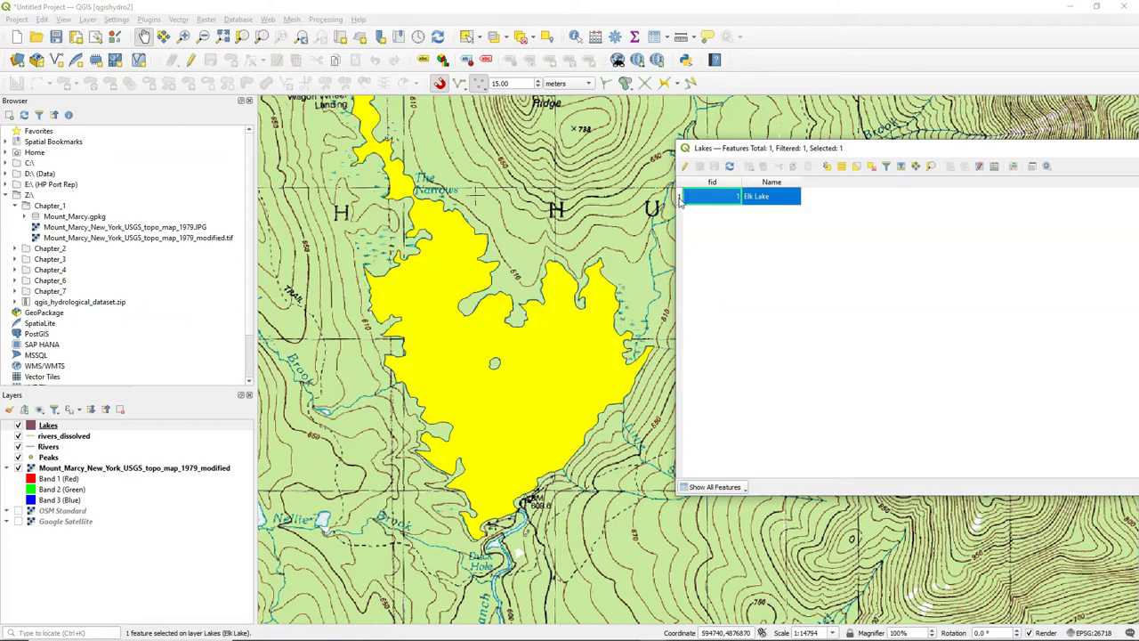
left_click(873, 167)
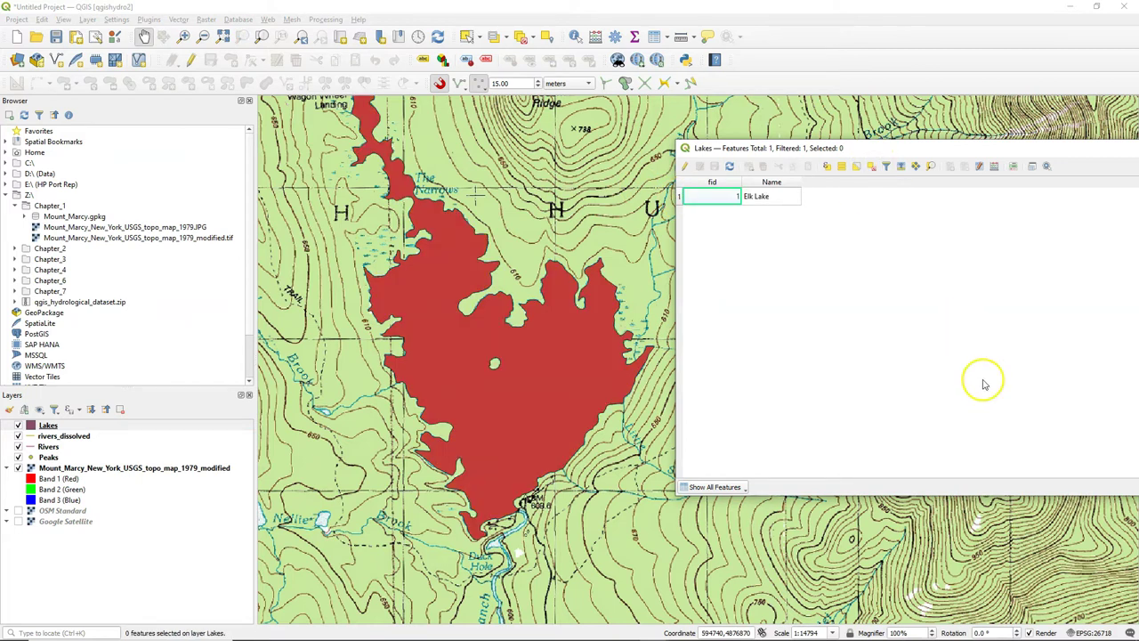